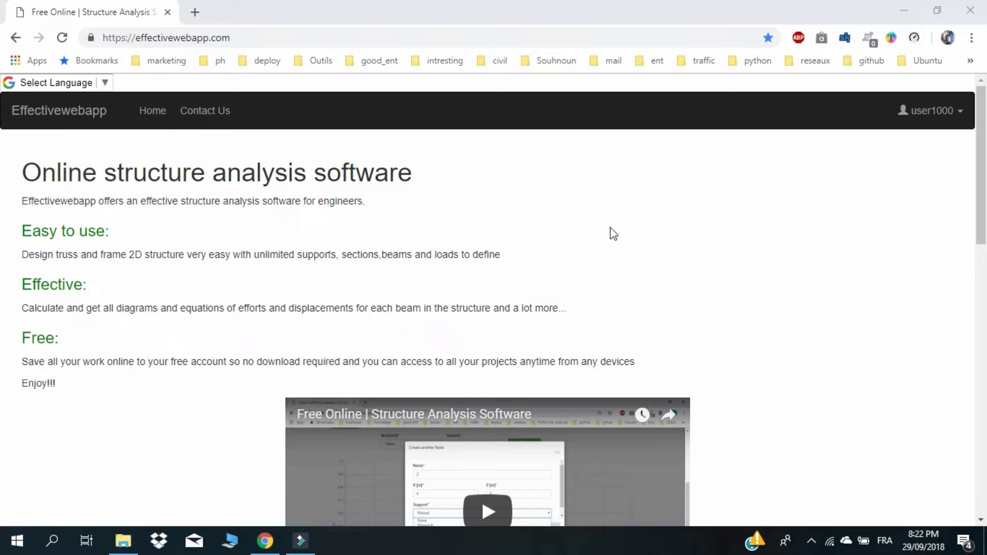
# Review the material properties and the support assignments of the tutorial "Example 1: Truss Structure" on the home page.
pyautogui.scroll(-10, 565, 291)
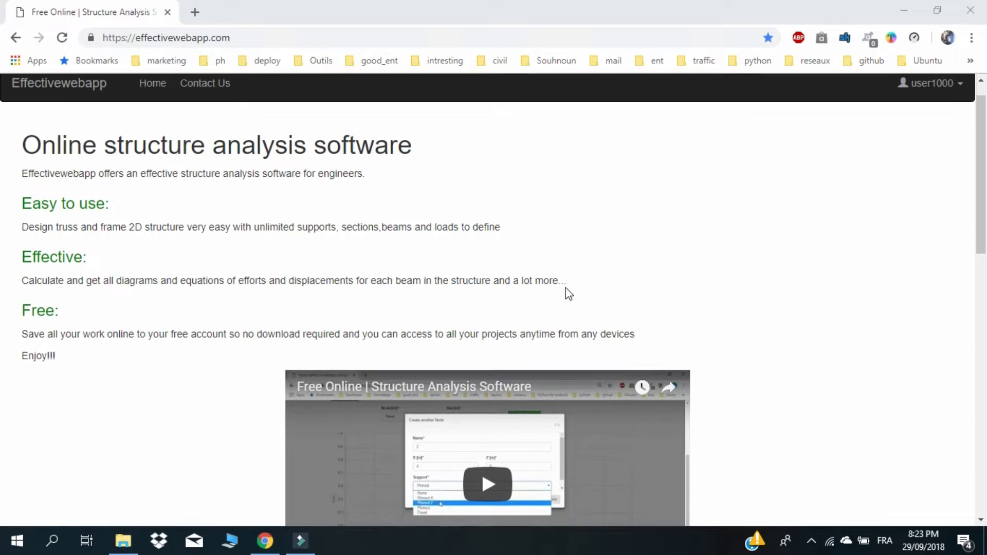
pyautogui.scroll(-2, 568, 293)
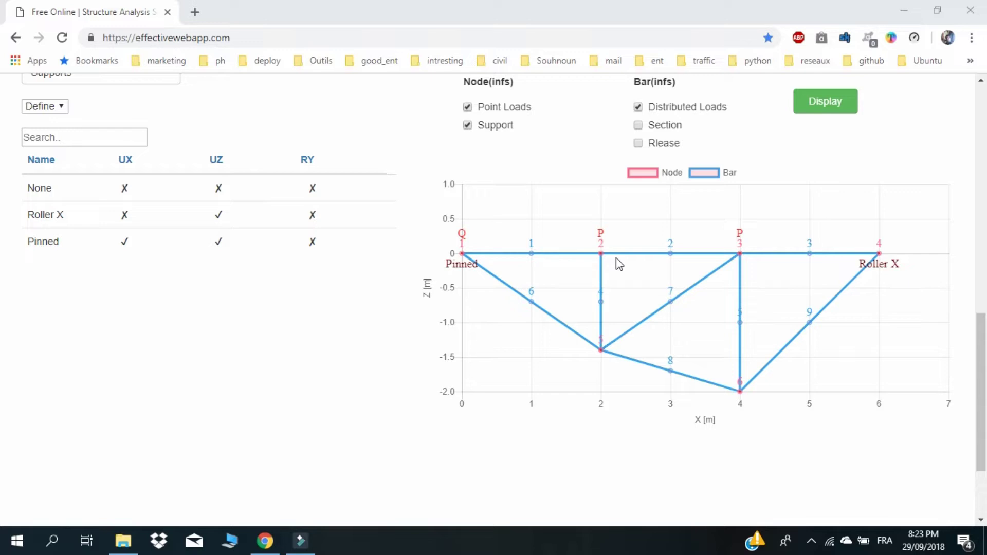
pyautogui.scroll(1, 616, 257)
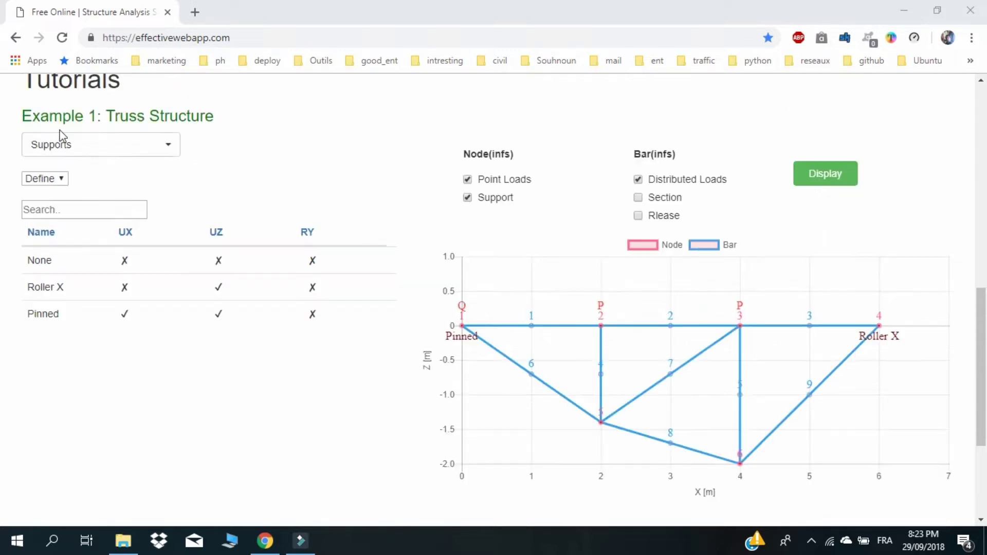
pyautogui.click(64, 144)
pyautogui.click(79, 190)
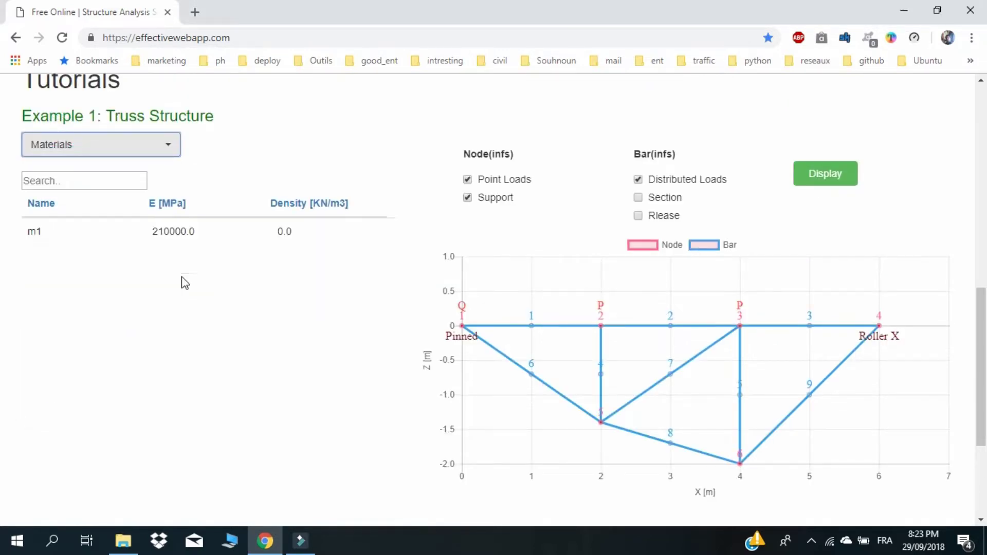
pyautogui.click(191, 232)
pyautogui.doubleClick(192, 232)
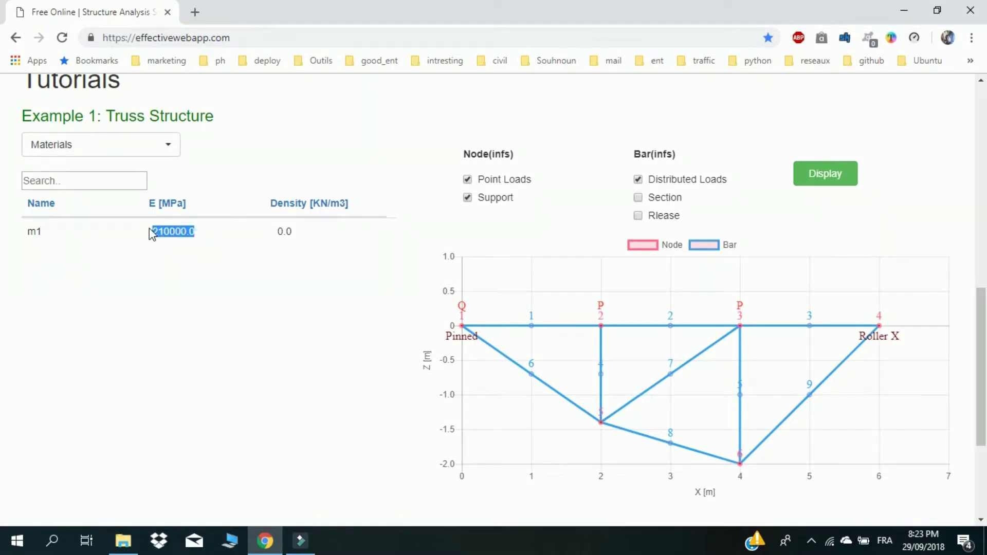
pyautogui.click(98, 145)
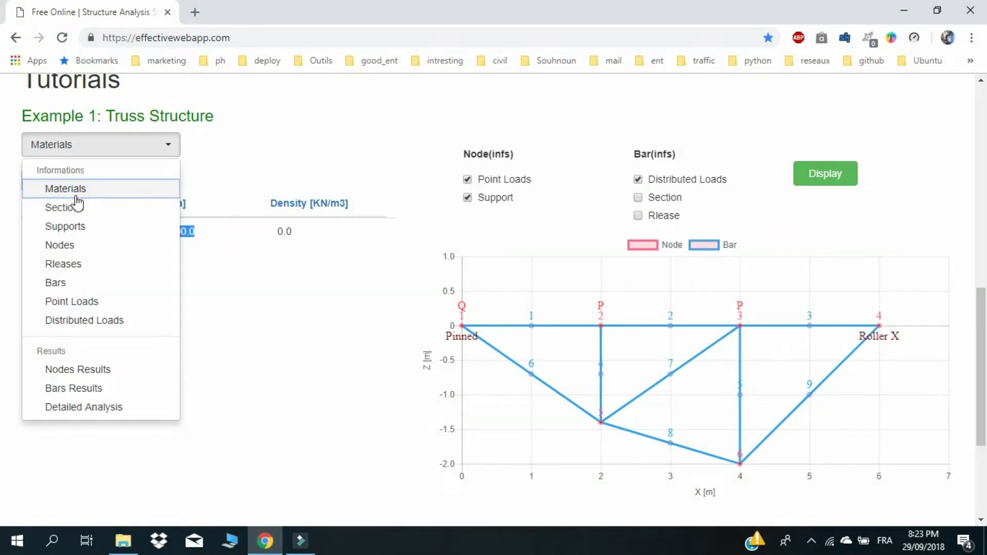
pyautogui.click(69, 226)
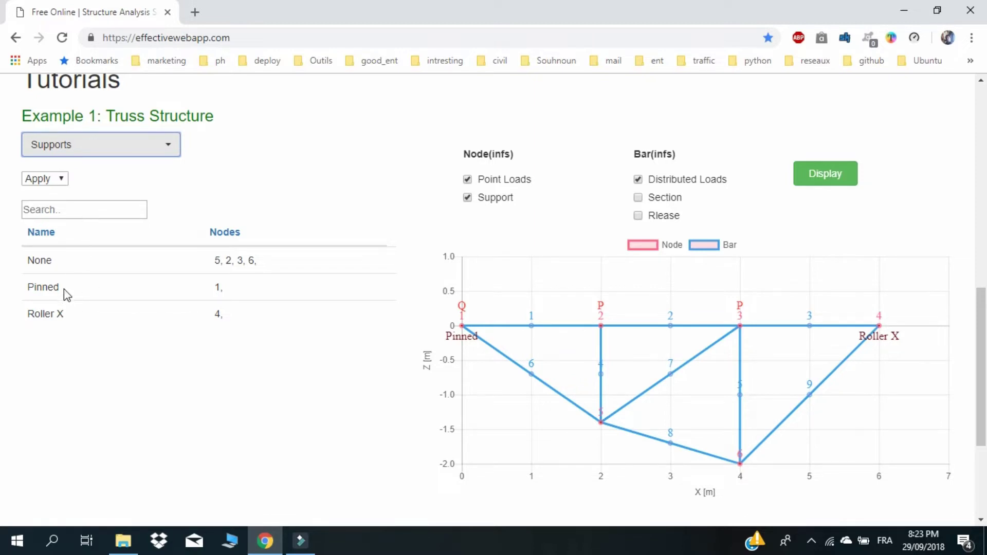
# Examine the example truss's section assignment and the dimensions of its Rectangular_Hollow section.
pyautogui.click(52, 149)
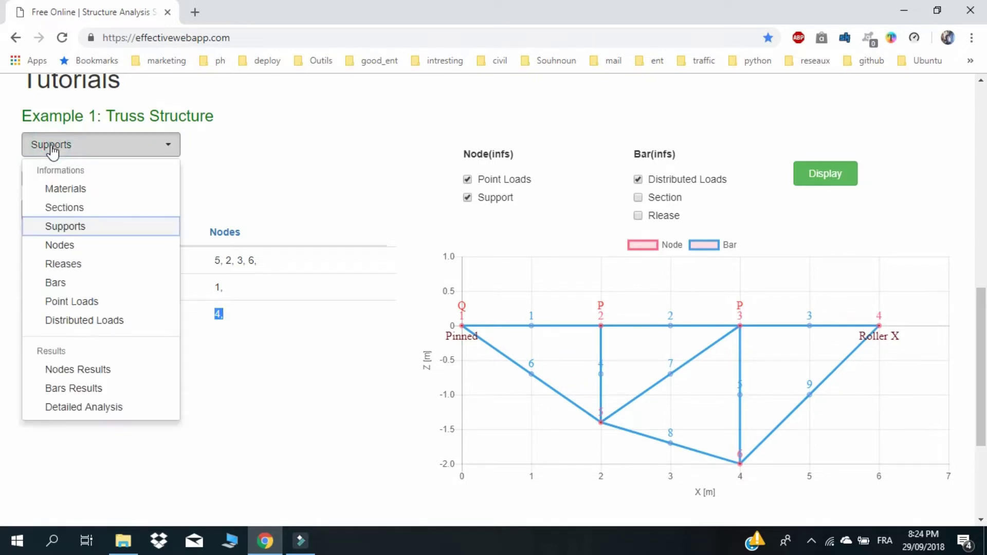
pyautogui.click(60, 208)
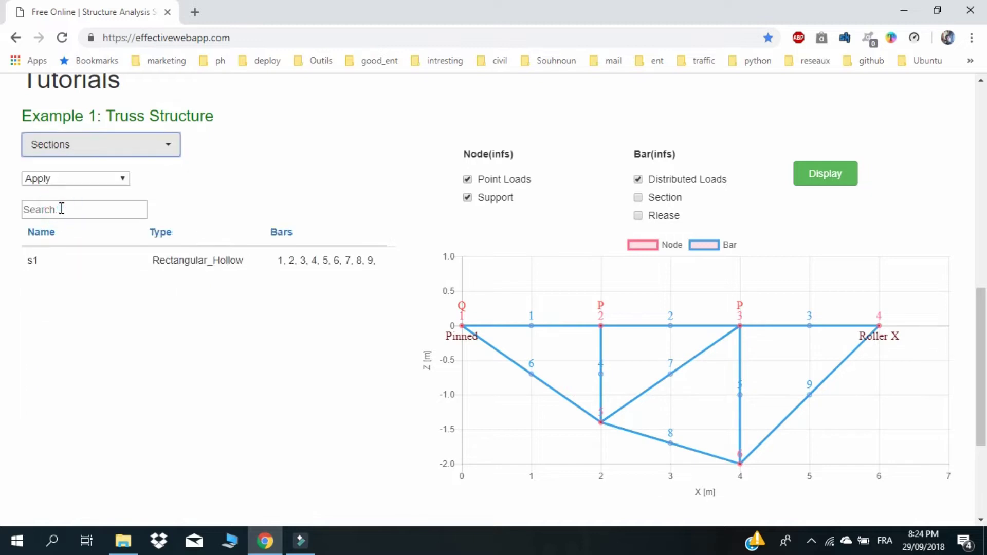
pyautogui.click(82, 179)
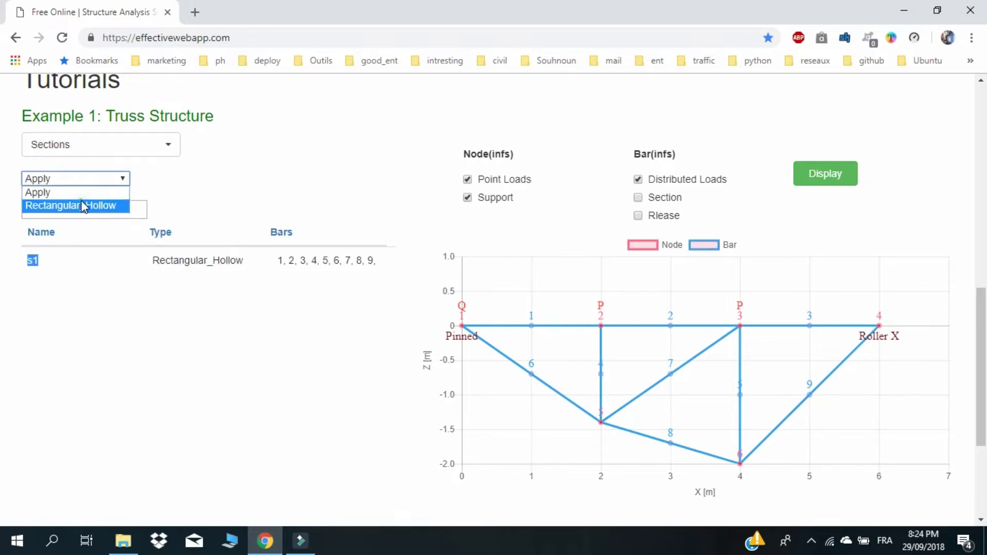
pyautogui.click(56, 204)
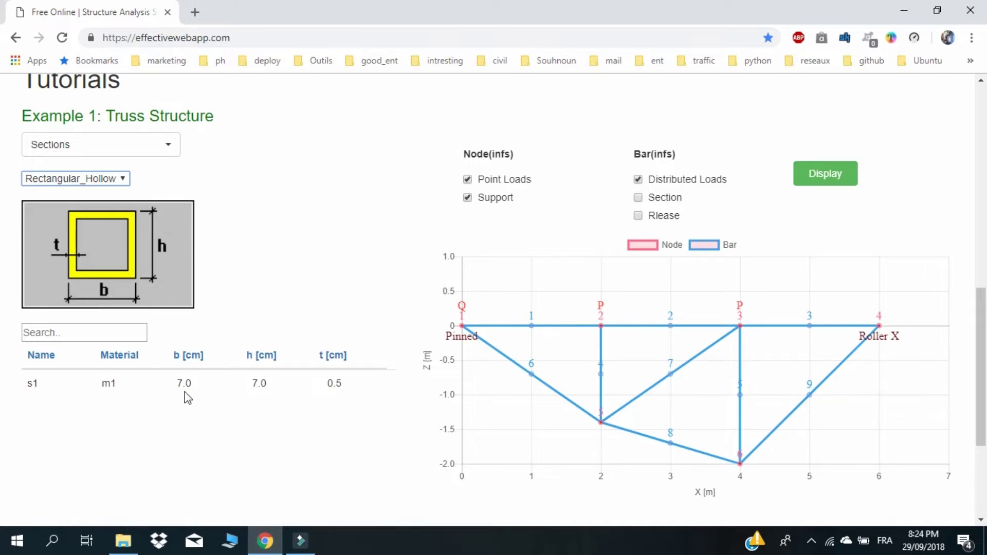
pyautogui.doubleClick(330, 384)
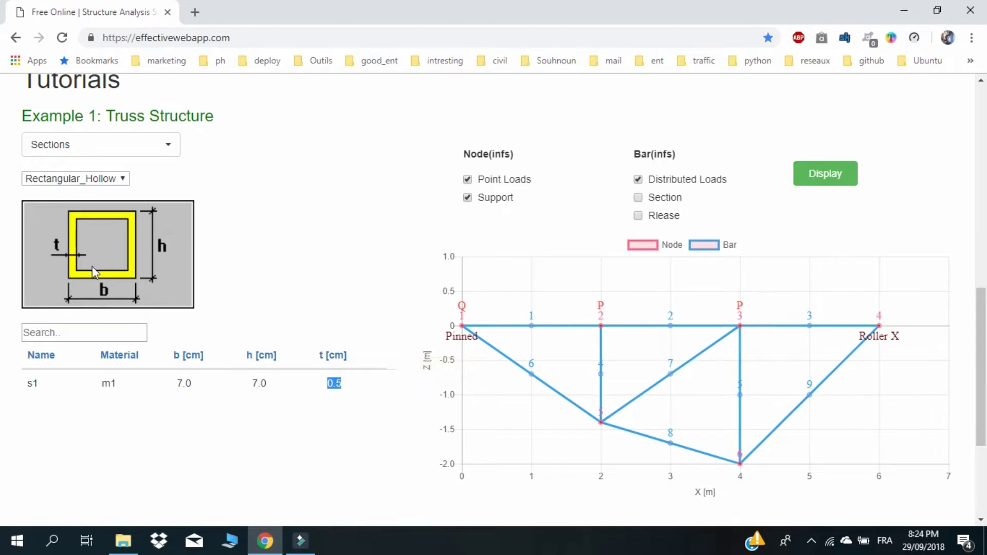
# Inspect the example truss's bar releases, including the definition of the P-P release.
pyautogui.click(67, 147)
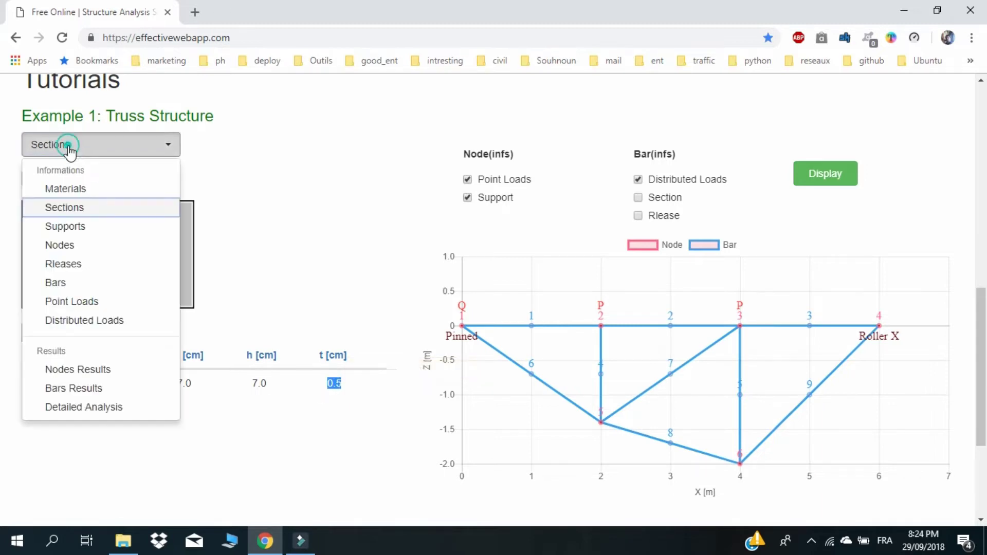
pyautogui.click(72, 264)
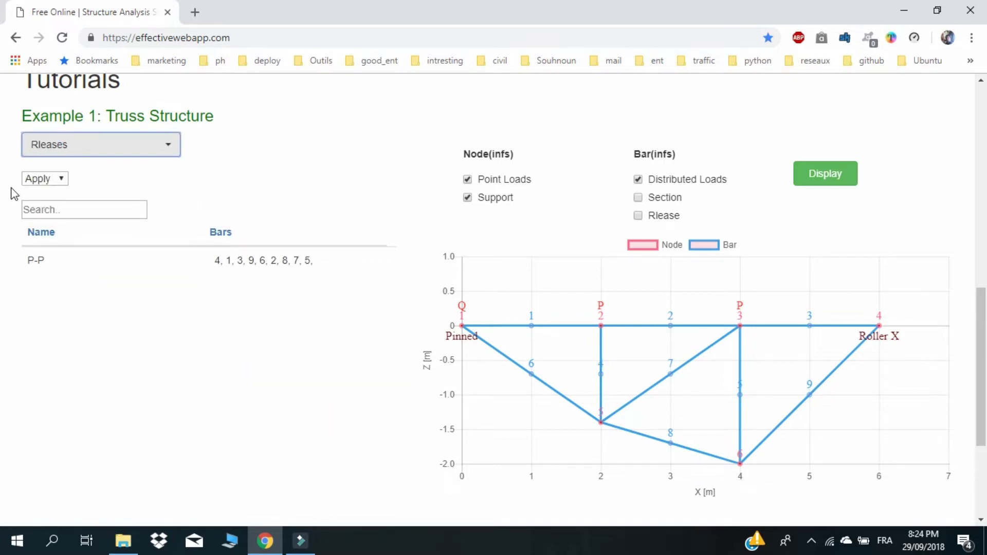
pyautogui.click(39, 178)
pyautogui.click(45, 205)
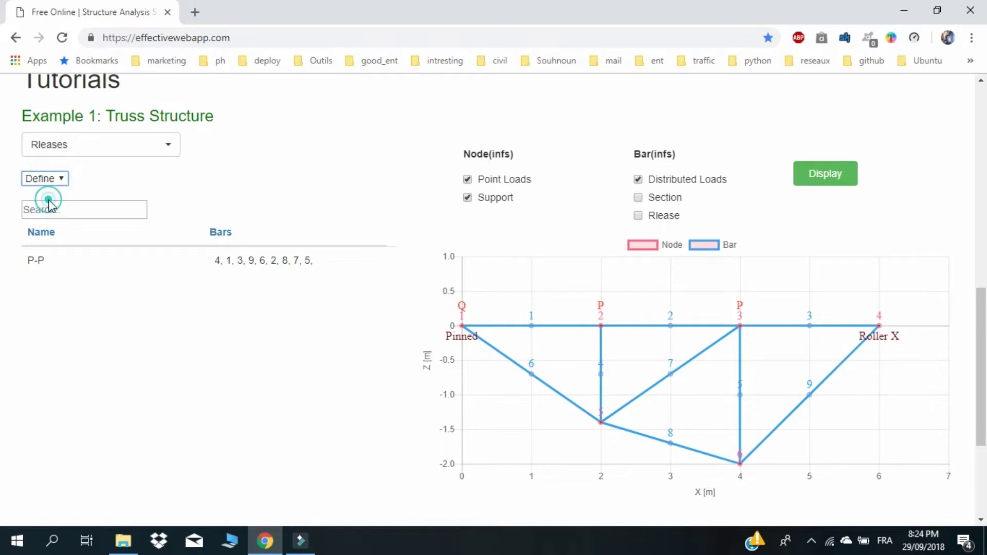
pyautogui.click(315, 262)
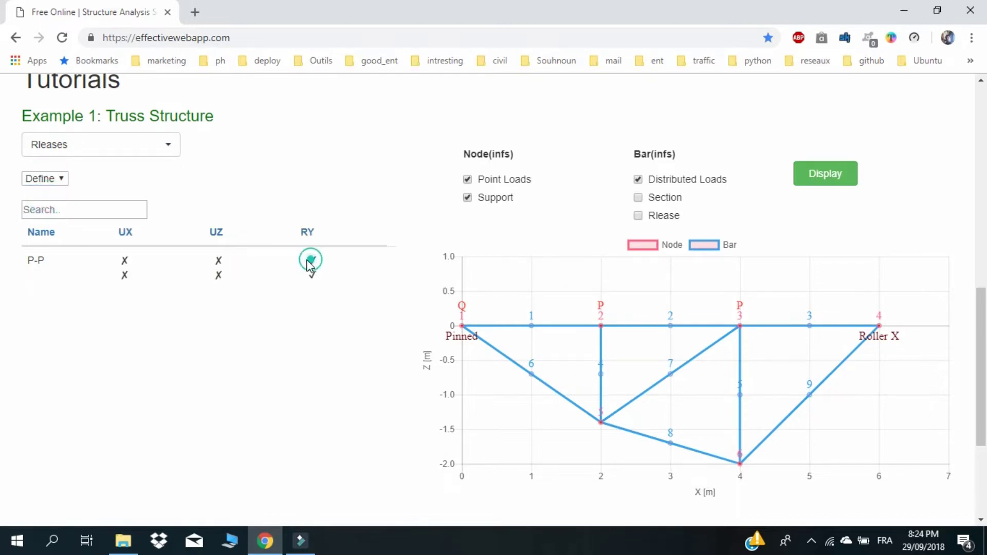
pyautogui.click(310, 278)
# Examine the definitions of point loads Q and P in the example truss, including their FZ values.
pyautogui.click(65, 148)
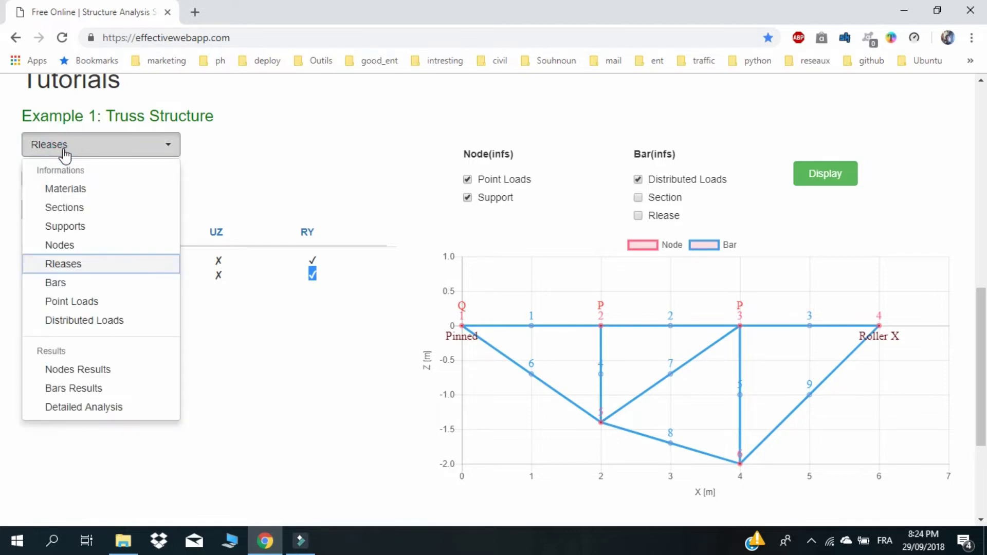
pyautogui.click(73, 304)
pyautogui.click(52, 179)
pyautogui.click(51, 205)
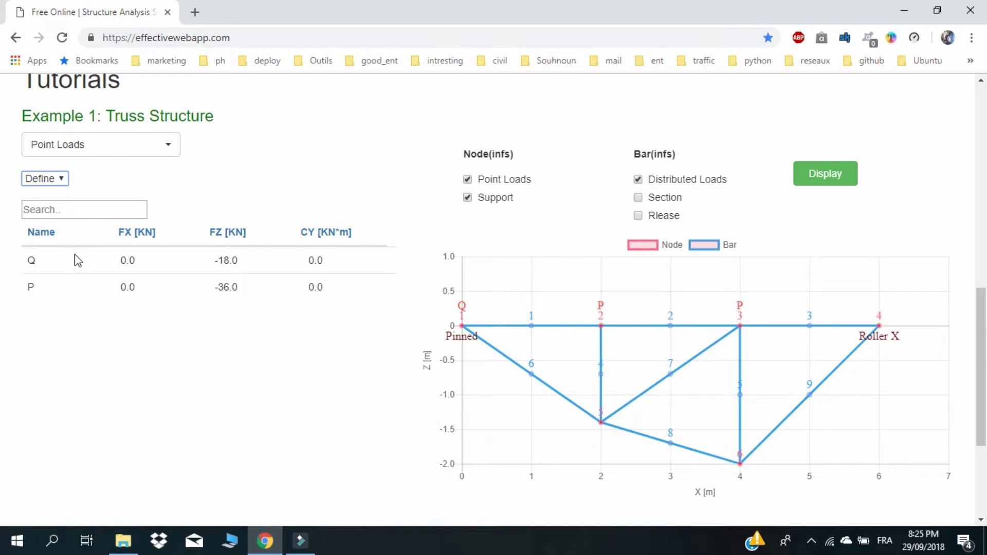
pyautogui.moveTo(52, 261); pyautogui.dragTo(22, 265)
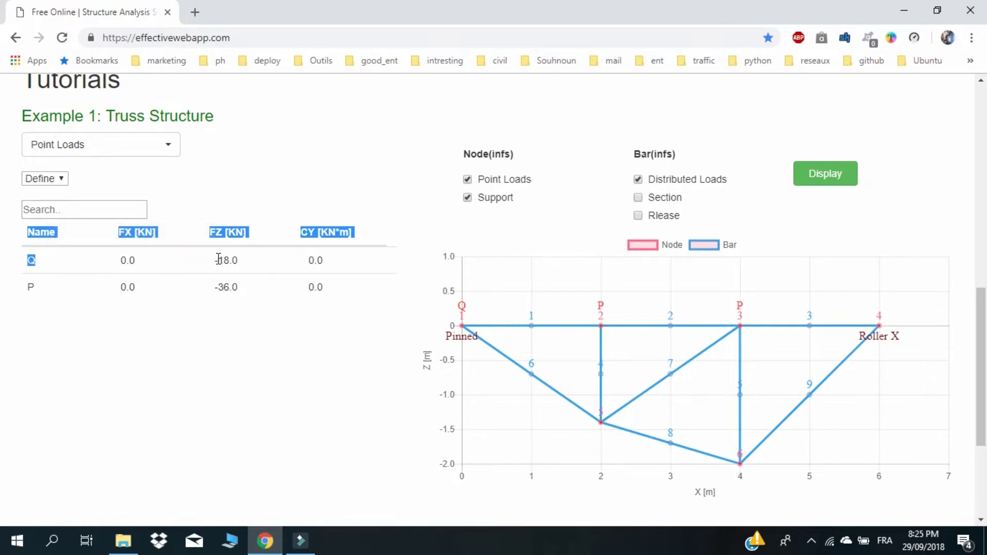
pyautogui.doubleClick(226, 287)
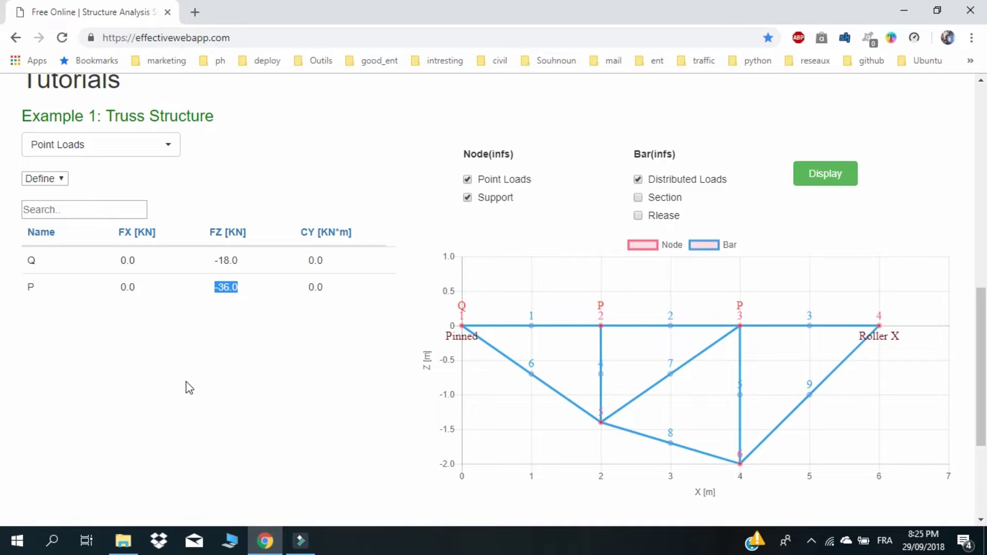
# Create a new project named "Truss Stucture" in the projects list and open it.
pyautogui.scroll(10, 189, 387)
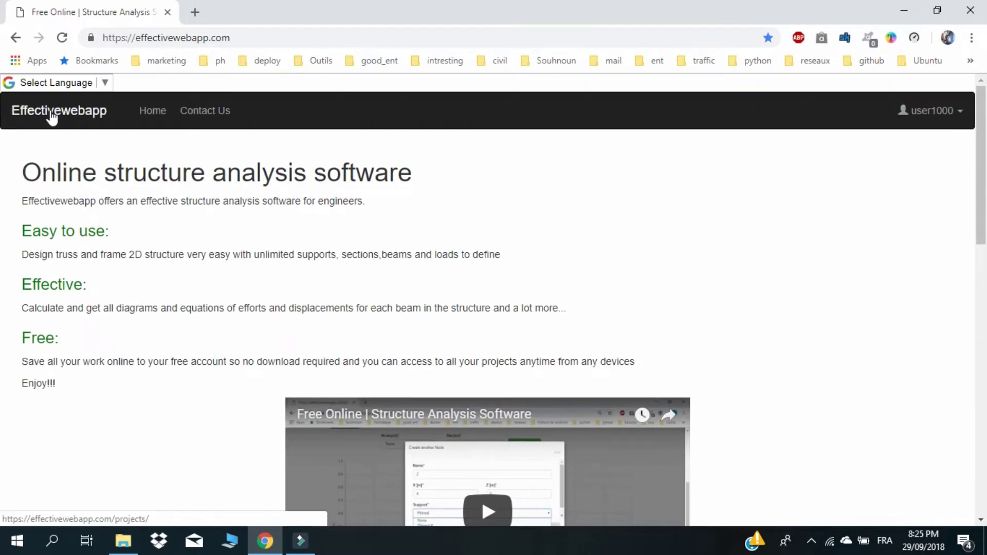
pyautogui.click(51, 117)
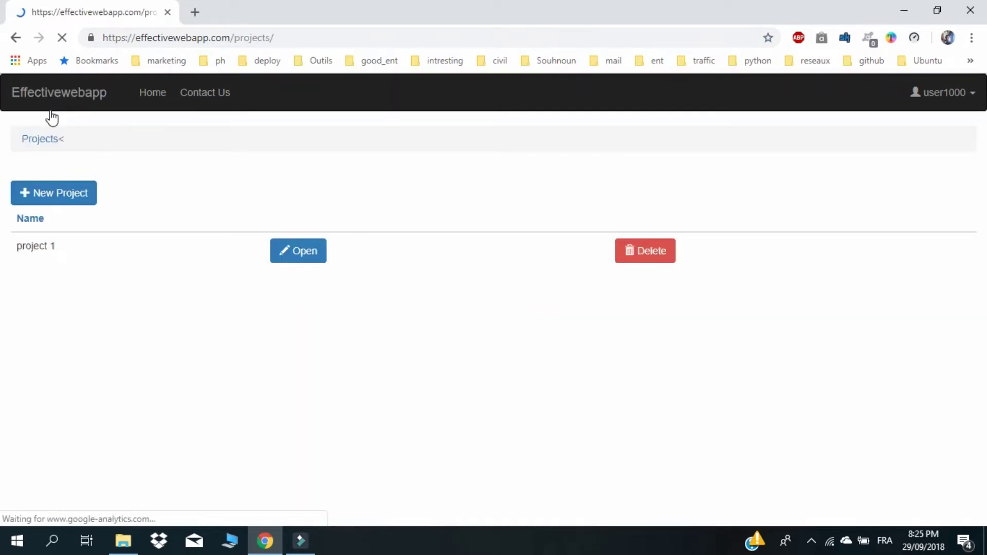
pyautogui.click(60, 213)
pyautogui.click(327, 195)
pyautogui.write('T')
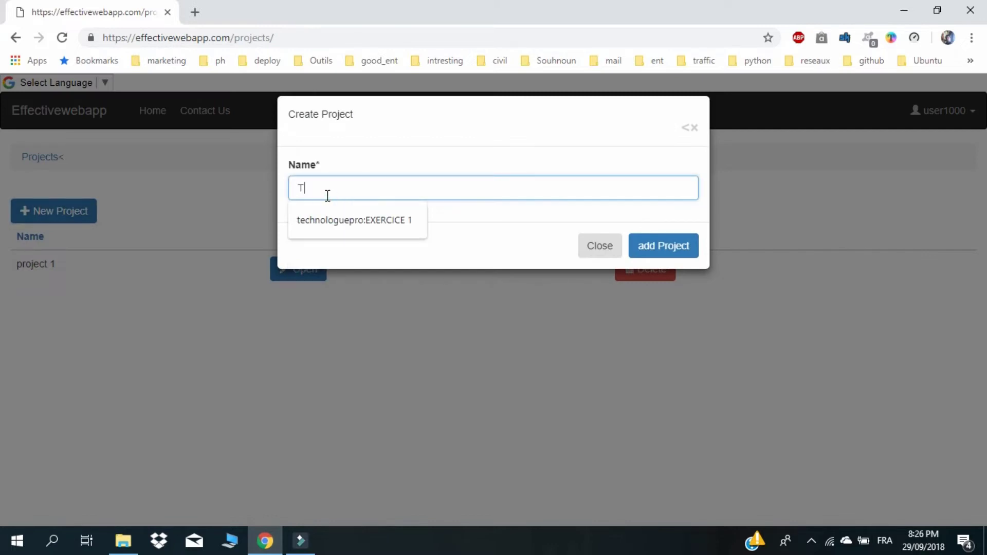
pyautogui.write('russ Stucture')
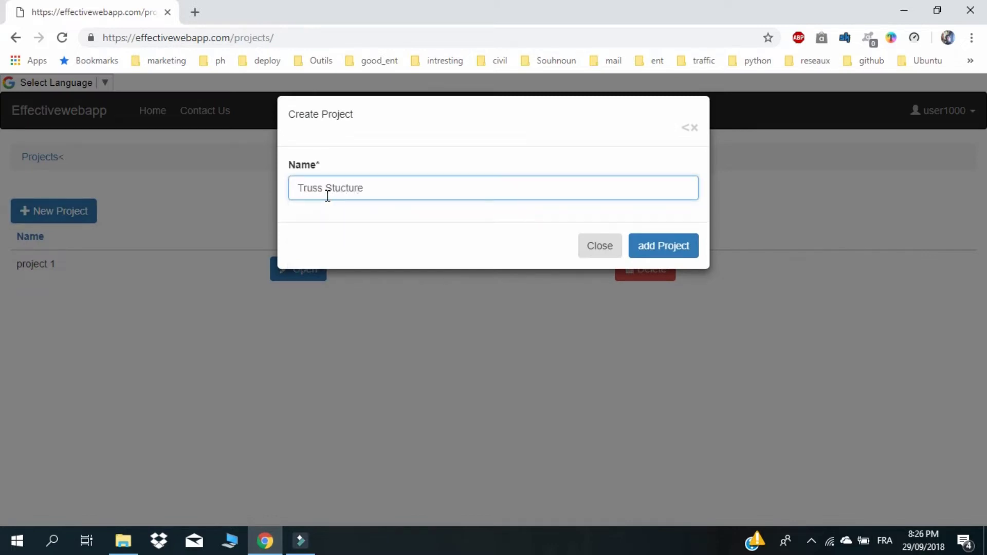
pyautogui.click(670, 248)
pyautogui.click(381, 308)
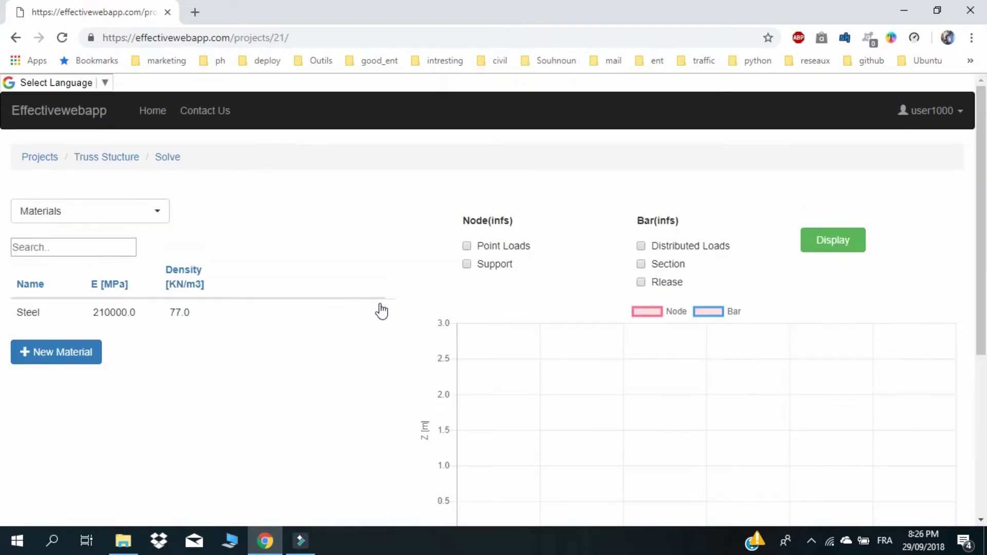
# Add a material named m1 with a Young modulus of 210000 MPa and a density of 0 KN/m3.
pyautogui.scroll(-1, 321, 353)
pyautogui.click(71, 281)
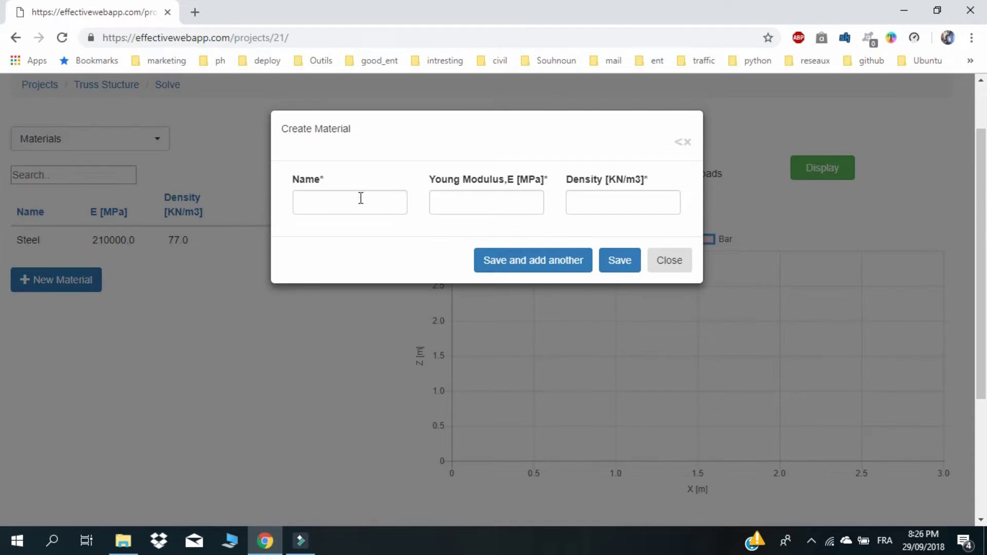
pyautogui.click(360, 197)
pyautogui.write('m1')
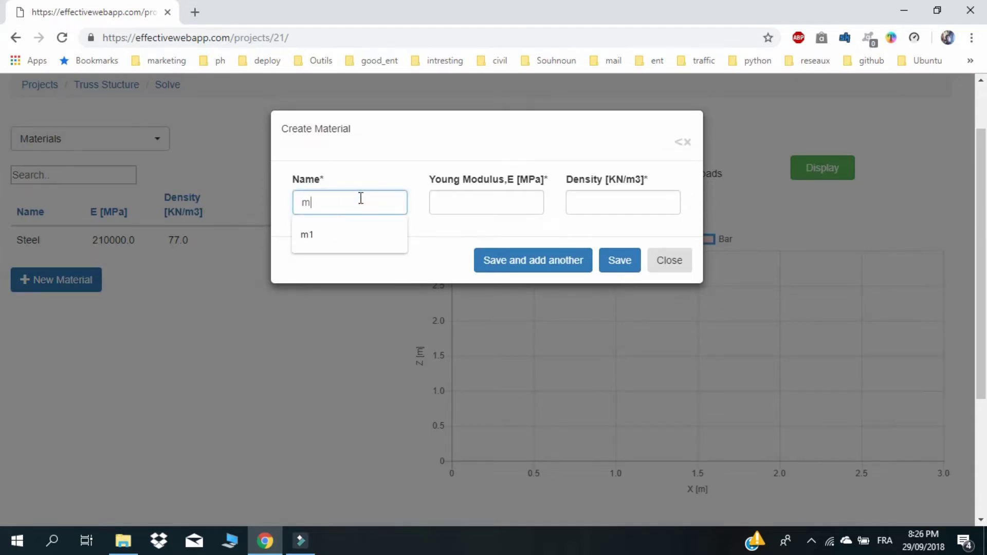
pyautogui.click(463, 202)
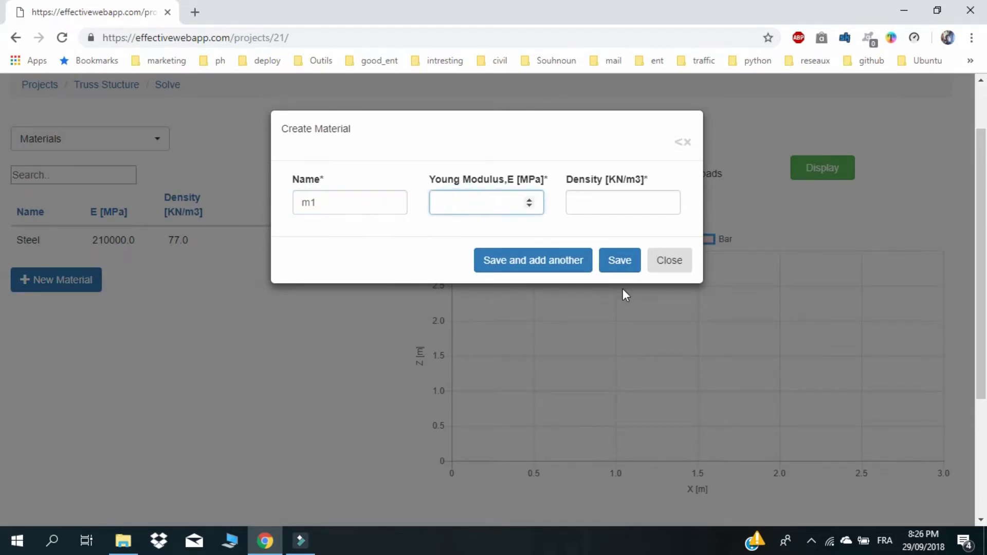
pyautogui.write('210000')
pyautogui.click(624, 263)
pyautogui.write('0')
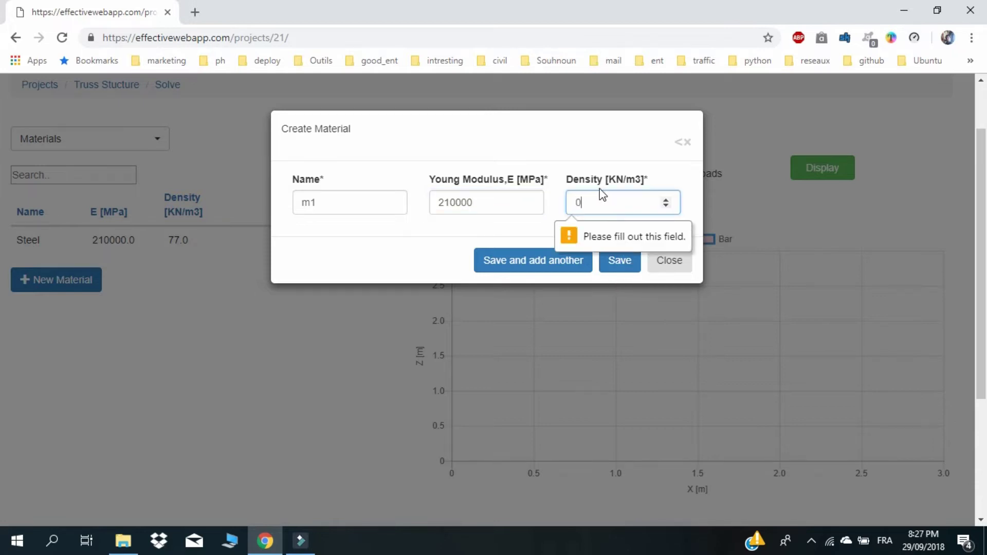
pyautogui.click(621, 260)
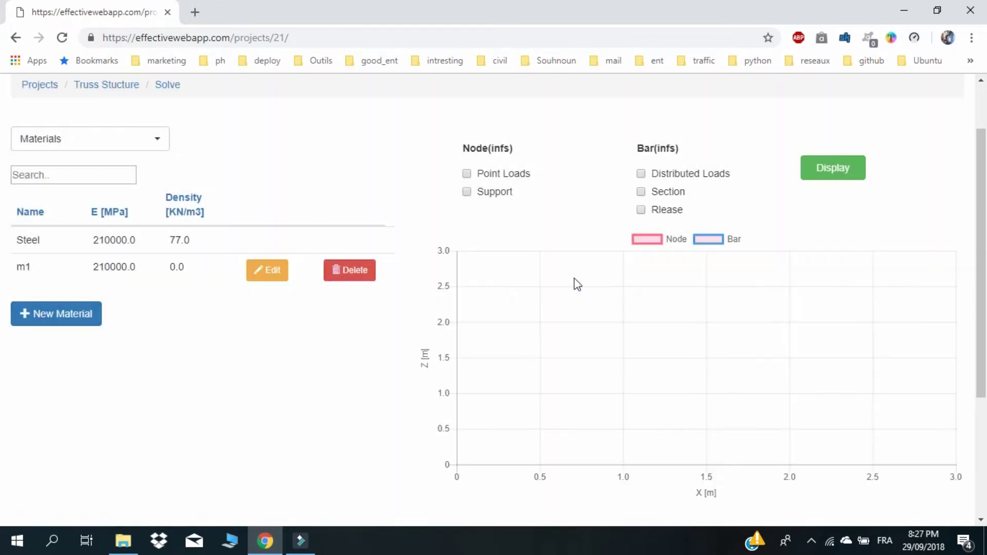
# Start a new Rectangular_Hollow section named s1 and assign material m1 to it.
pyautogui.click(68, 149)
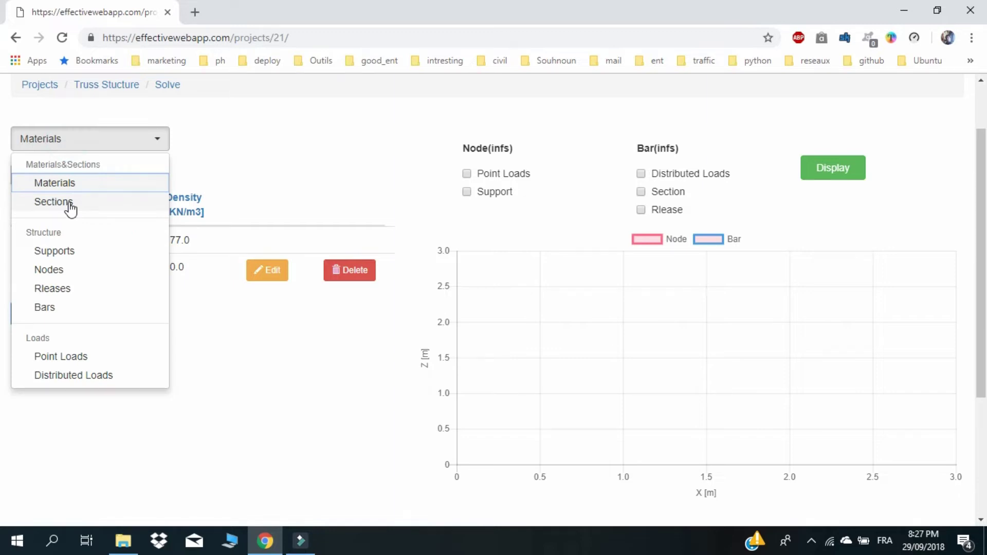
pyautogui.click(70, 206)
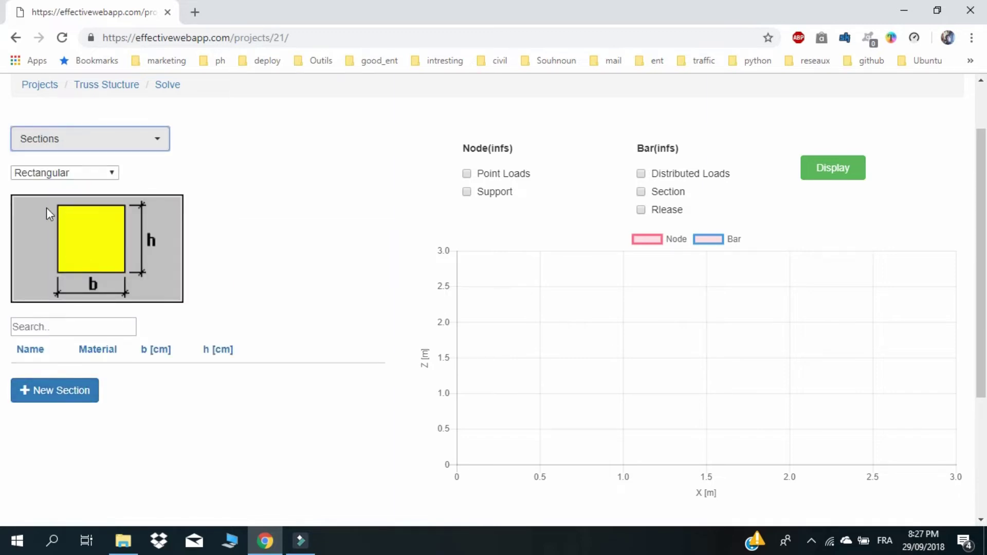
pyautogui.click(53, 171)
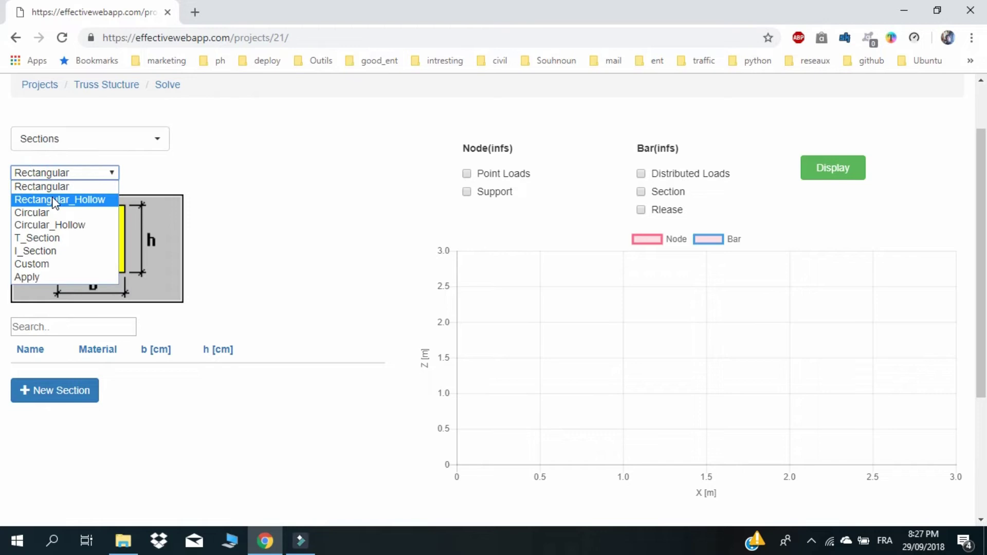
pyautogui.click(55, 202)
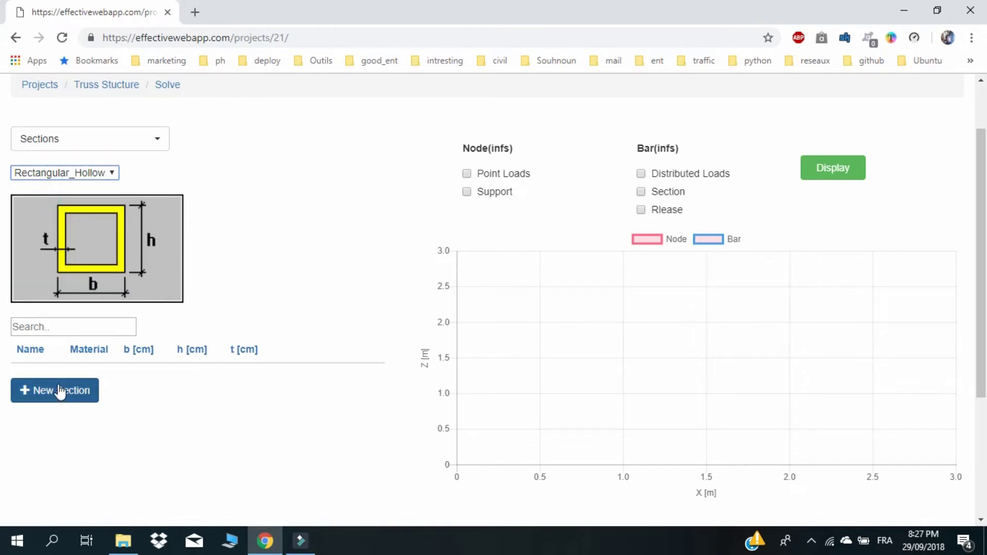
pyautogui.click(60, 392)
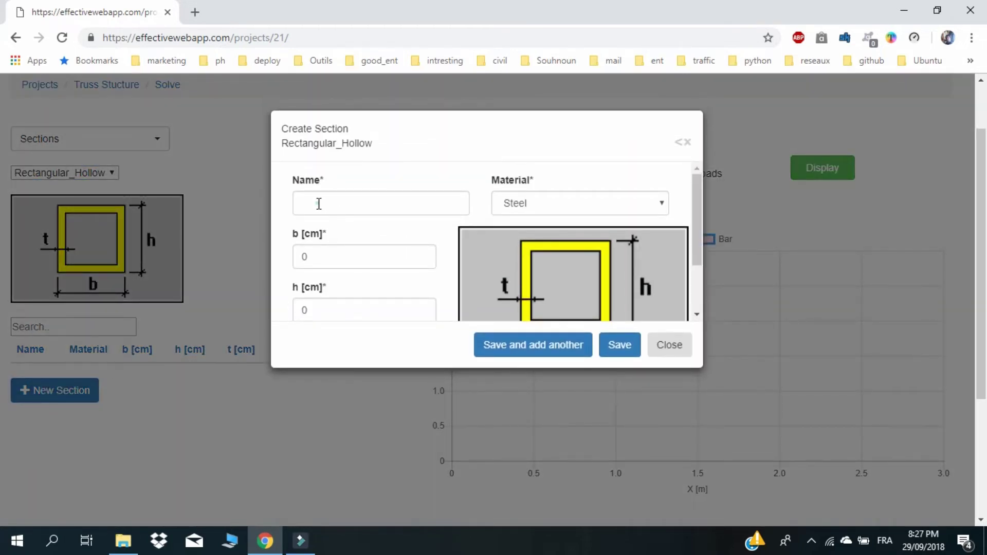
pyautogui.click(319, 203)
pyautogui.write('s1')
pyautogui.click(539, 200)
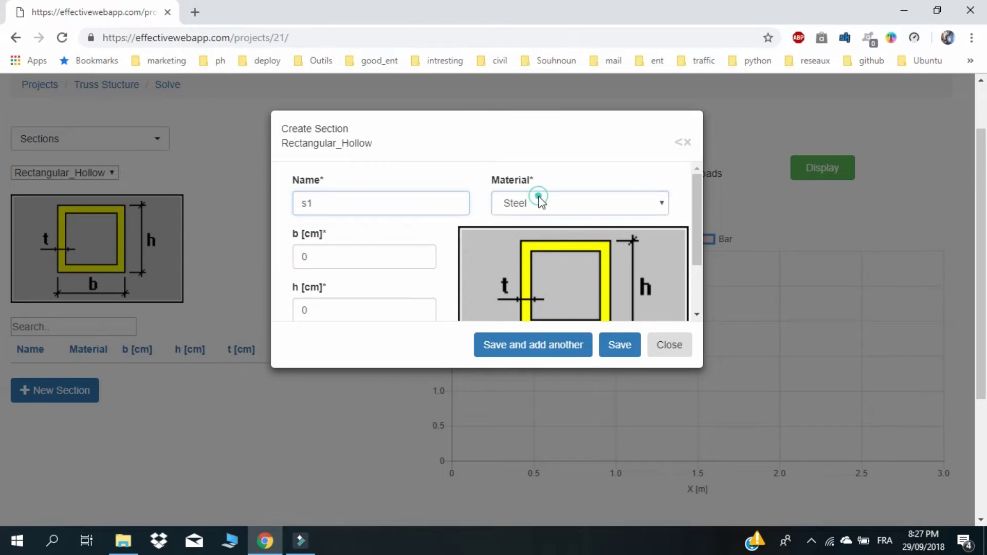
pyautogui.click(529, 234)
# Set section s1's dimensions to b 7 cm, h 7 cm and t 0.5 cm, and save it.
pyautogui.click(330, 258)
pyautogui.press('BackSpace')
pyautogui.write('7')
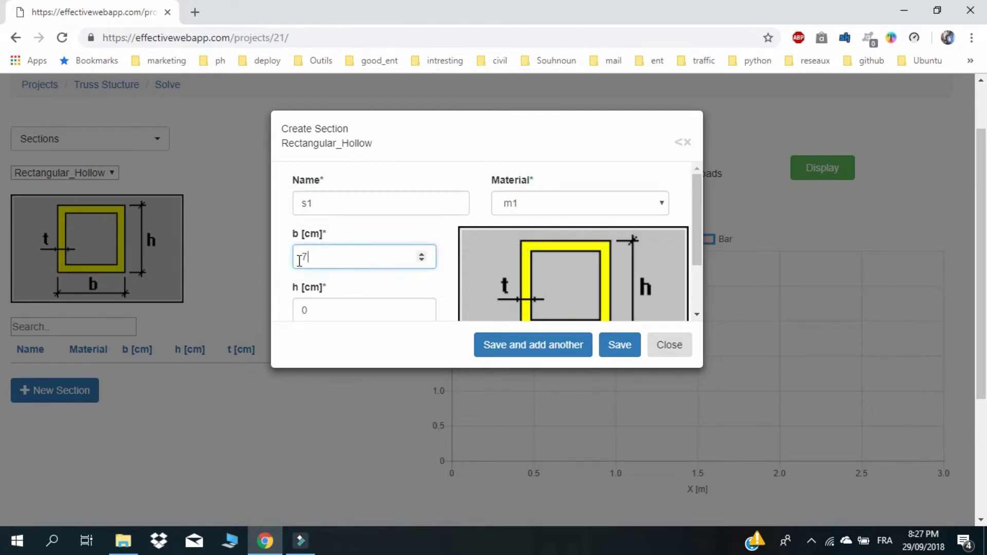
pyautogui.click(308, 303)
pyautogui.press('BackSpace')
pyautogui.write('7')
pyautogui.scroll(-2, 309, 301)
pyautogui.click(331, 287)
pyautogui.write('.5')
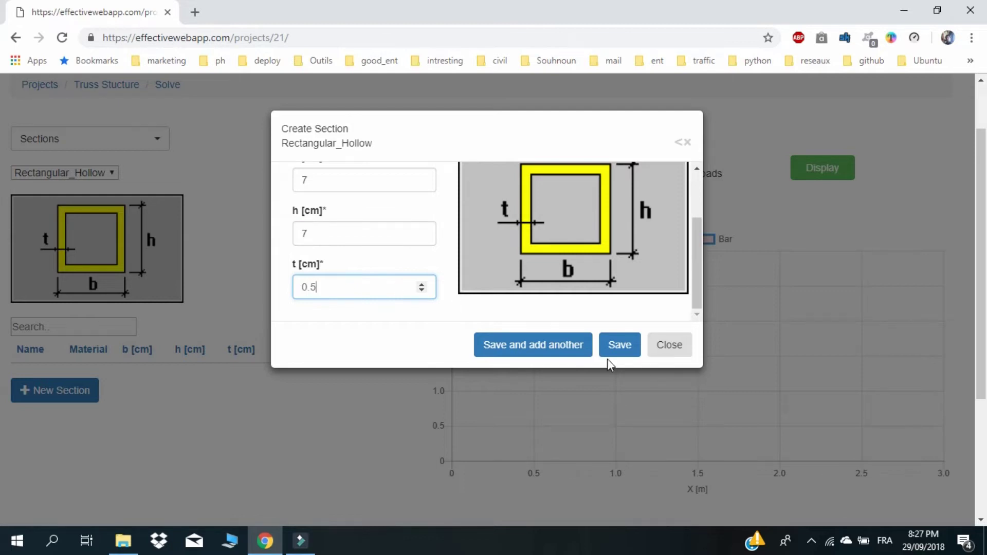
pyautogui.click(624, 350)
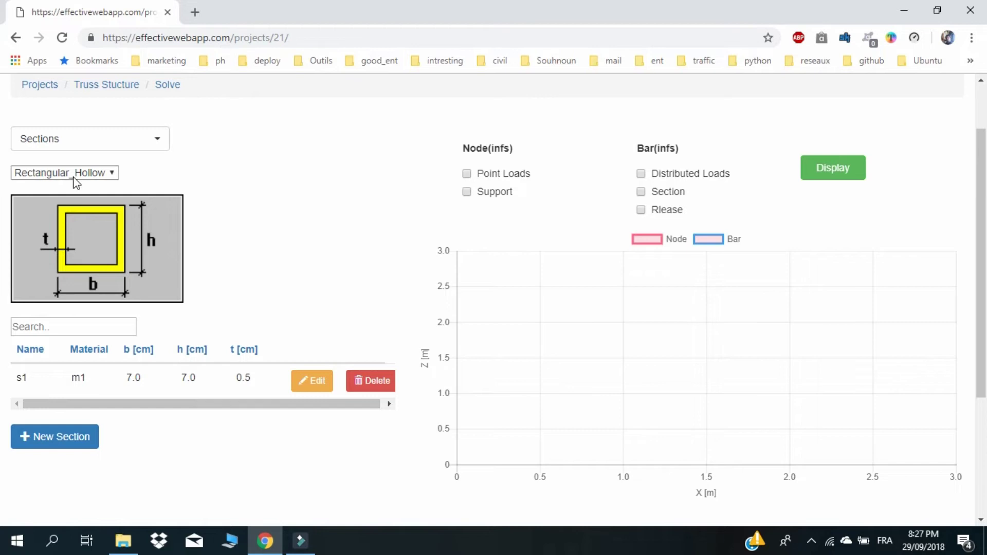
# Examine the UX, UZ and RY restraints of the predefined Pinned and Roller X supports.
pyautogui.click(87, 145)
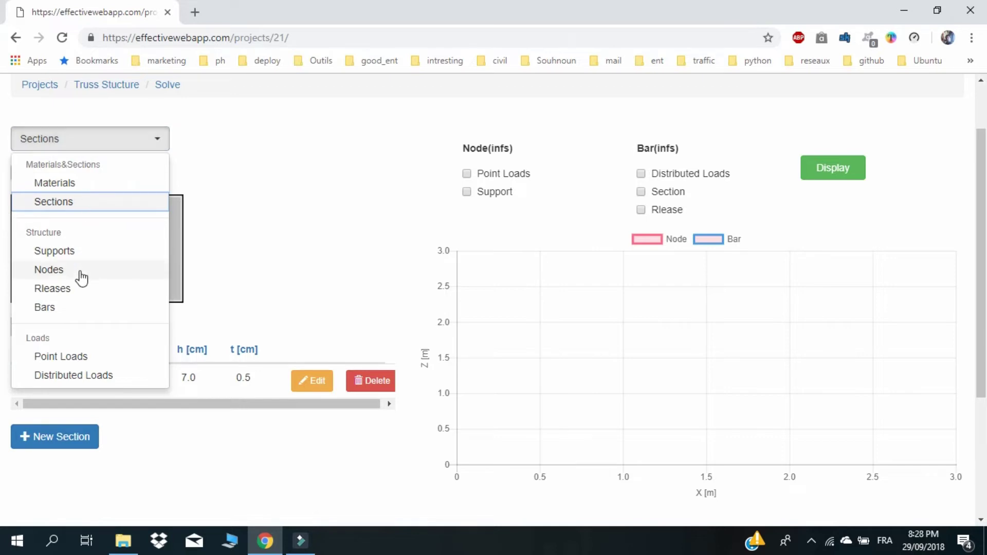
pyautogui.click(75, 252)
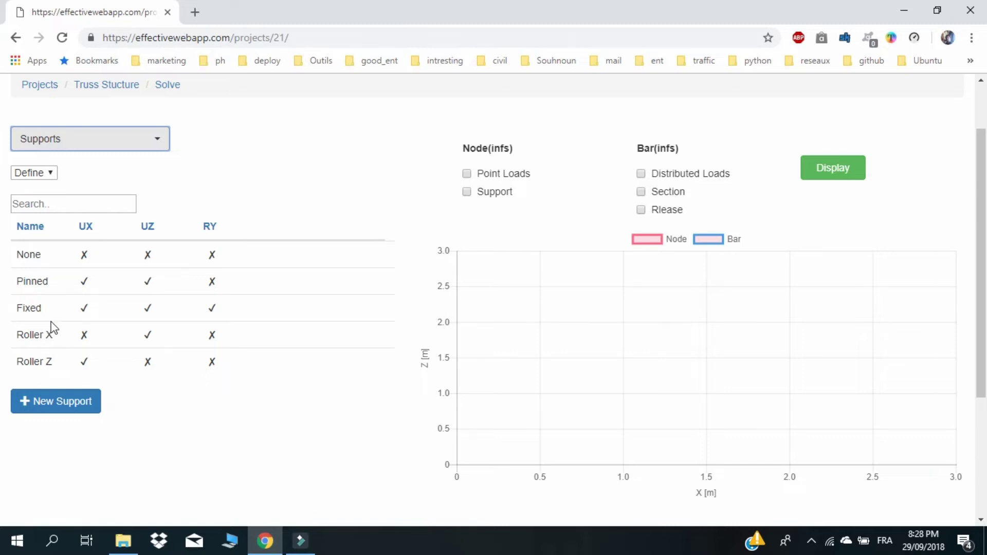
pyautogui.moveTo(54, 282); pyautogui.dragTo(7, 283)
pyautogui.click(31, 281)
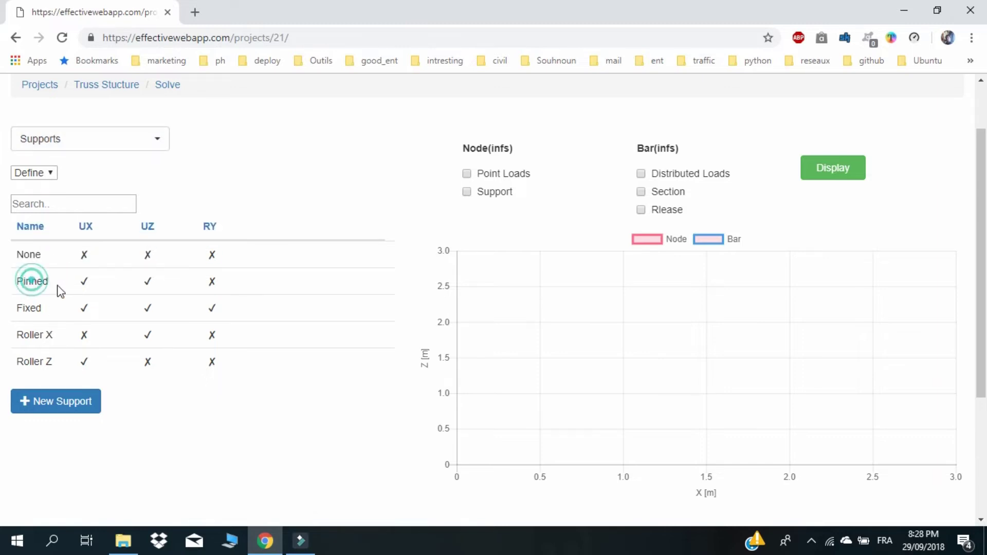
pyautogui.click(83, 281)
pyautogui.click(148, 280)
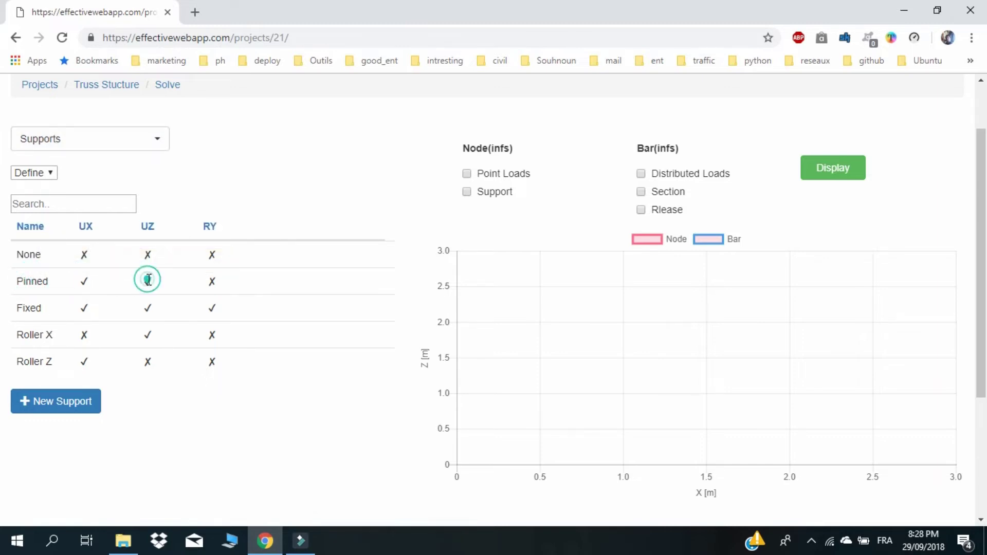
pyautogui.moveTo(60, 337); pyautogui.dragTo(19, 337)
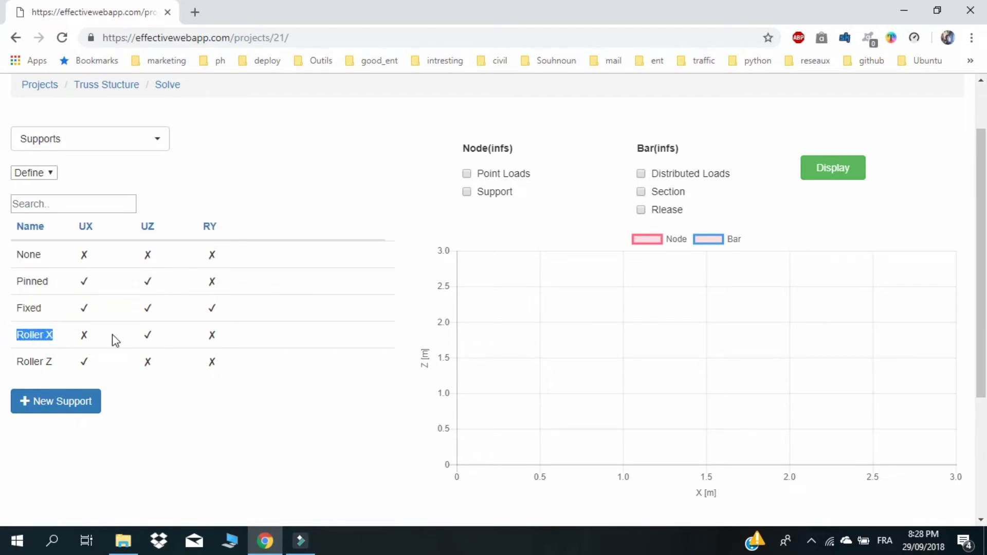
pyautogui.click(148, 335)
# Create node 1 at X 0 m, Z 0 m with a Pinned support, and continue with another node.
pyautogui.click(68, 146)
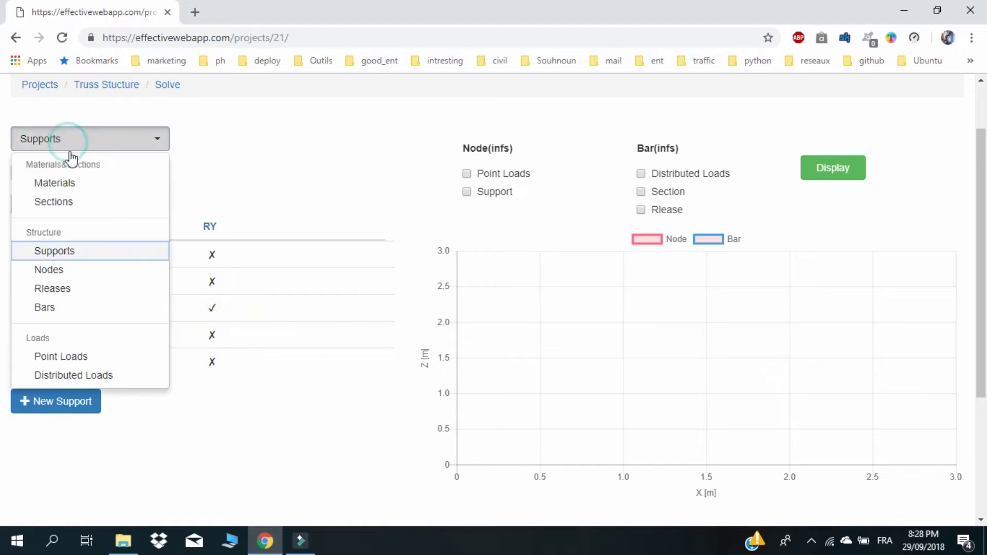
pyautogui.click(71, 276)
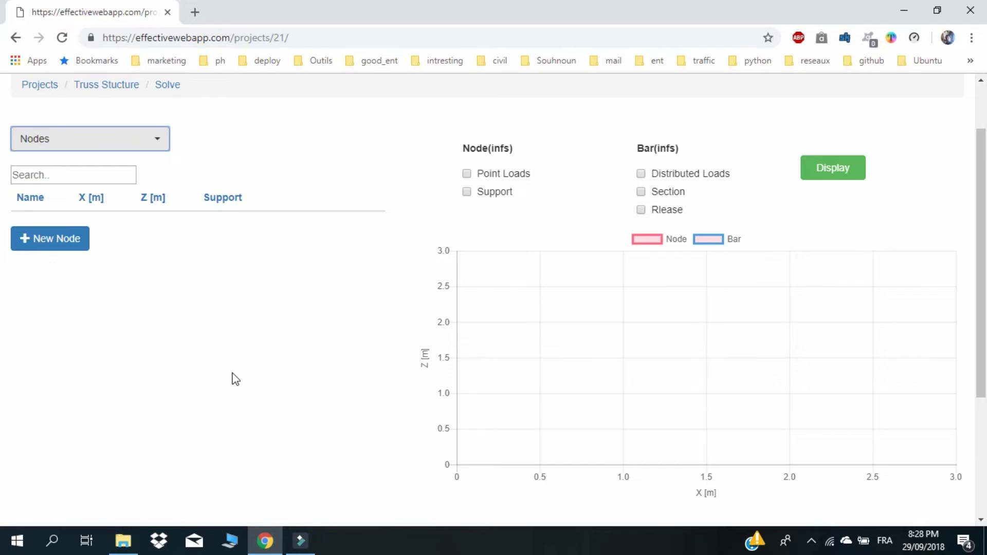
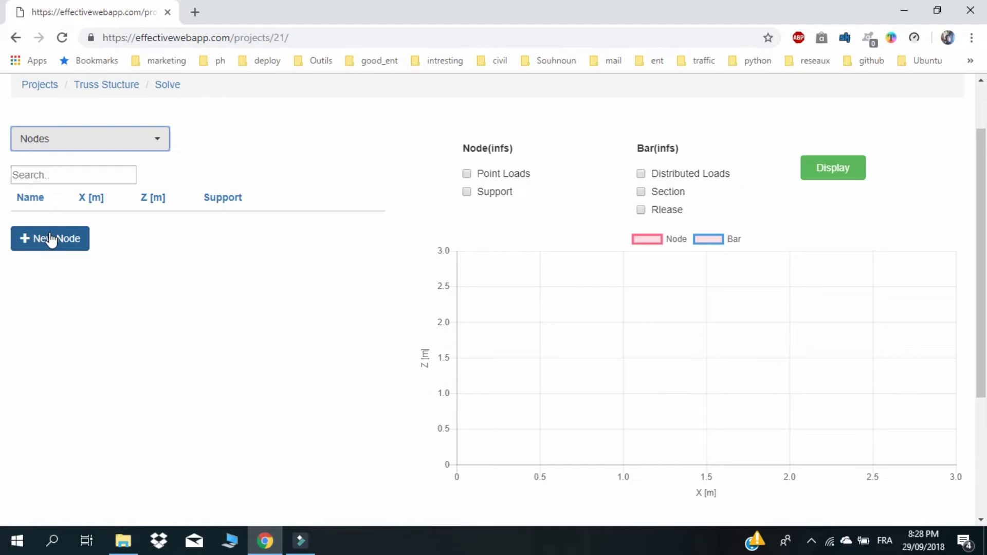
pyautogui.click(50, 239)
pyautogui.write('1')
pyautogui.moveTo(513, 139); pyautogui.dragTo(251, 152)
pyautogui.click(122, 269)
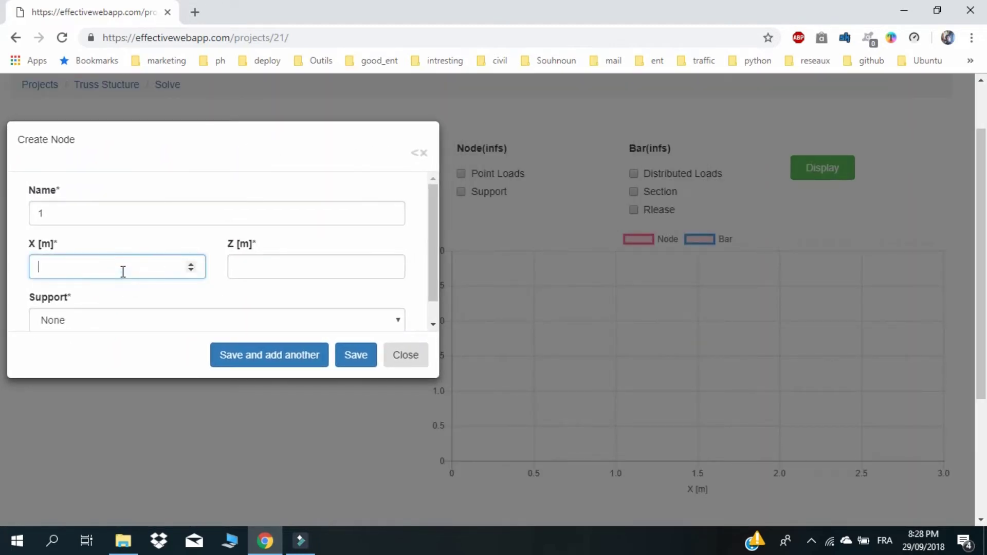
pyautogui.click(242, 264)
pyautogui.write('0')
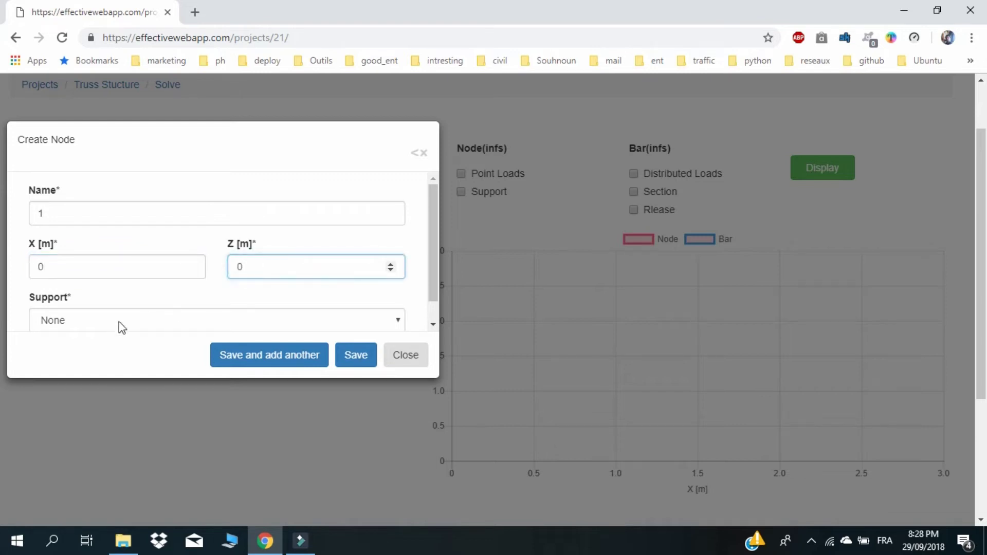
pyautogui.click(92, 320)
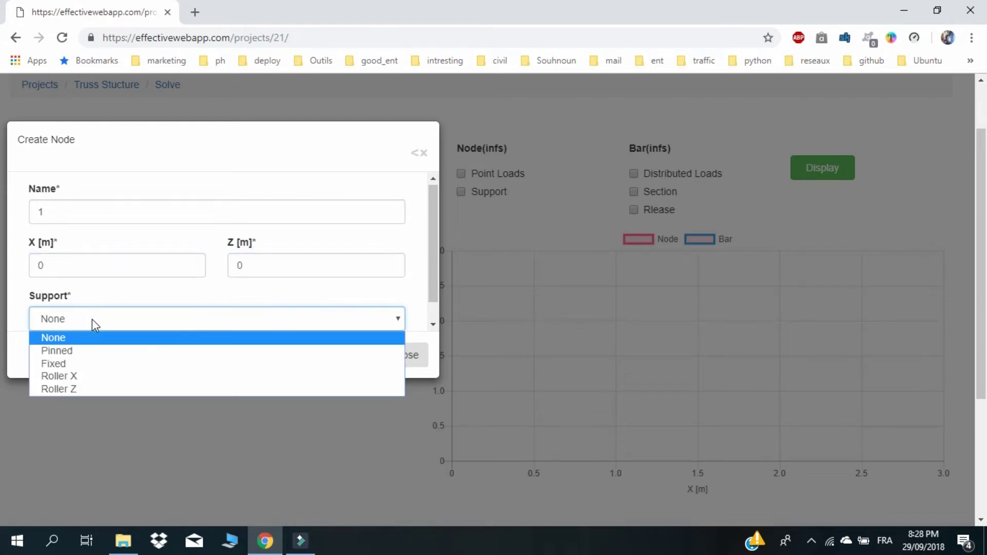
pyautogui.click(92, 348)
pyautogui.click(263, 356)
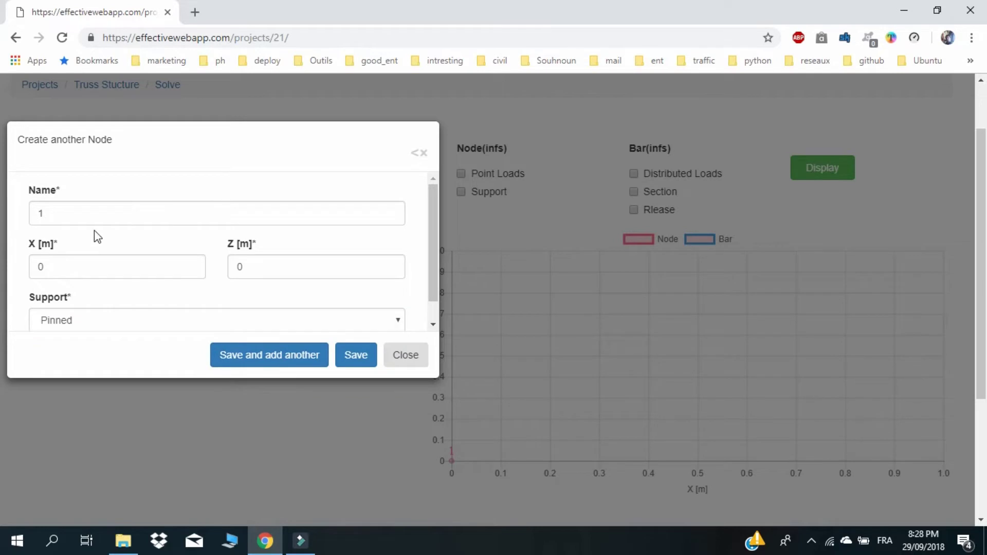
# Create node 2 at X 2 m, Z 0 m with support None, and continue with another node.
pyautogui.doubleClick(39, 214)
pyautogui.write('2')
pyautogui.click(62, 269)
pyautogui.moveTo(62, 270); pyautogui.dragTo(26, 272)
pyautogui.click(147, 321)
pyautogui.click(103, 338)
pyautogui.click(270, 362)
# Create node 3 at X 4 m, Z 0 m without a support, and continue with another node.
pyautogui.moveTo(77, 213); pyautogui.dragTo(1, 212)
pyautogui.write('3')
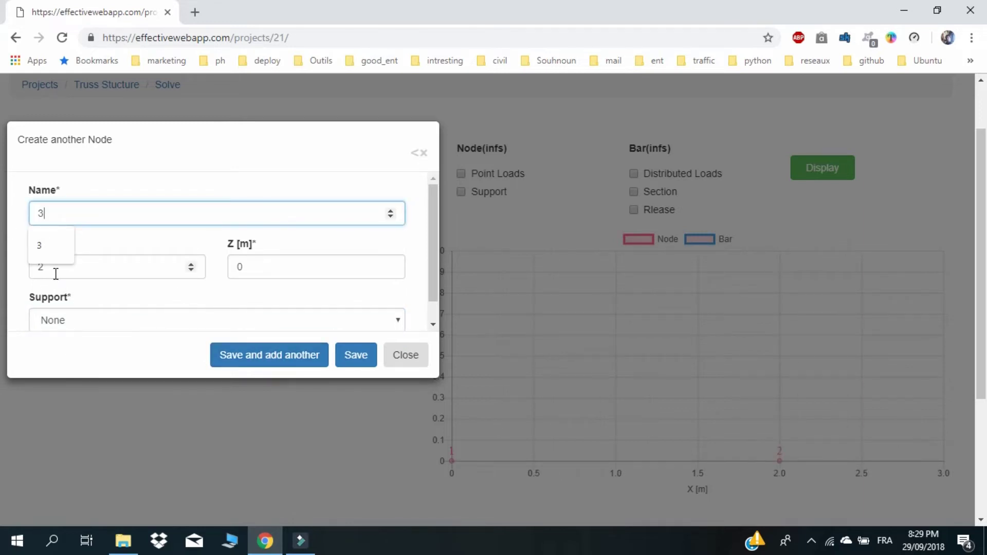
pyautogui.moveTo(48, 266); pyautogui.dragTo(32, 265)
pyautogui.write('4')
pyautogui.click(275, 354)
# Create node 4 at X 6 m, Z 0 m with a Roller X support, and continue with another node.
pyautogui.moveTo(67, 213); pyautogui.dragTo(1, 219)
pyautogui.write('4')
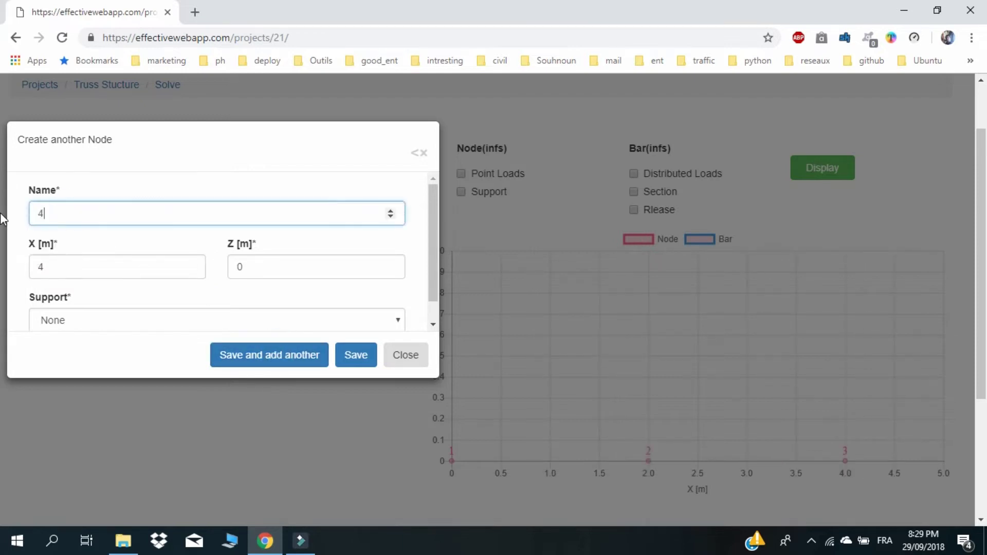
pyautogui.doubleClick(46, 267)
pyautogui.write('6')
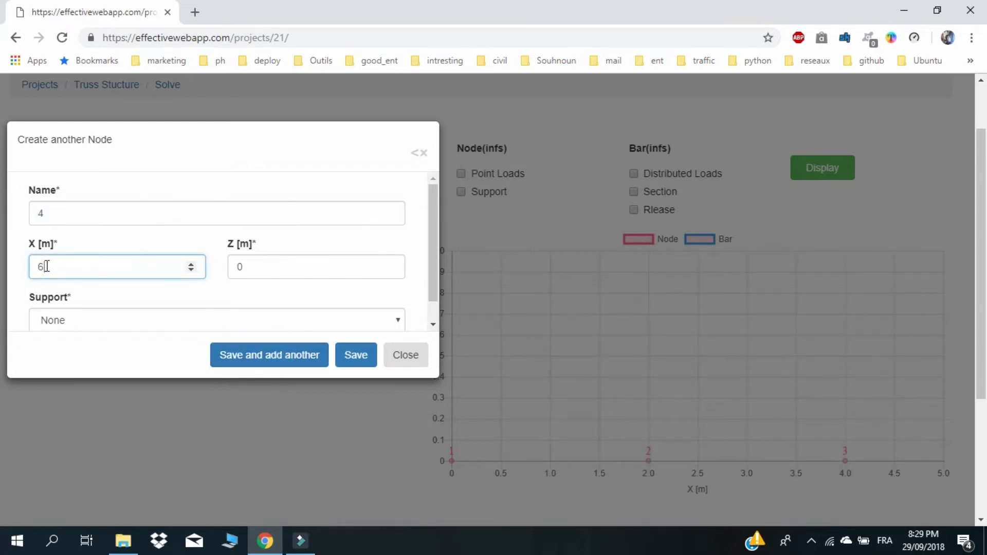
pyautogui.click(88, 324)
pyautogui.click(77, 378)
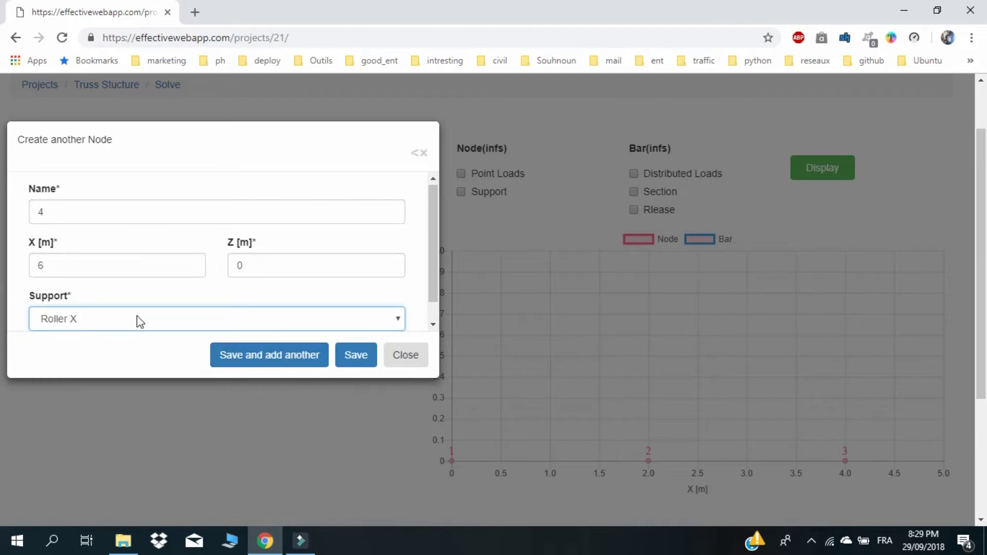
pyautogui.click(266, 356)
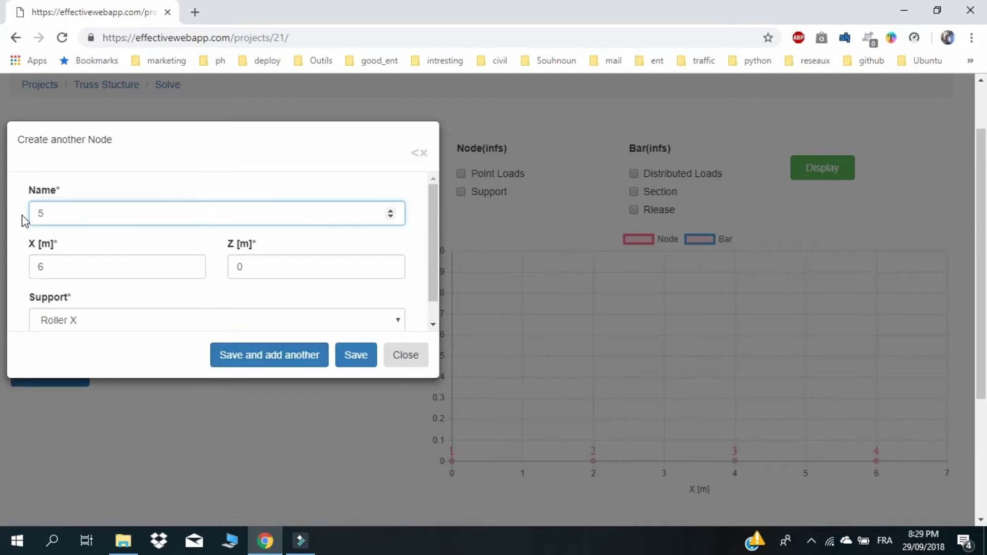
# Create node 5 at X 2 m, Z -1.4 m with support None, and continue with another node.
pyautogui.press('Tab')
pyautogui.click(241, 267)
pyautogui.press('BackSpace')
pyautogui.click(83, 320)
pyautogui.click(77, 336)
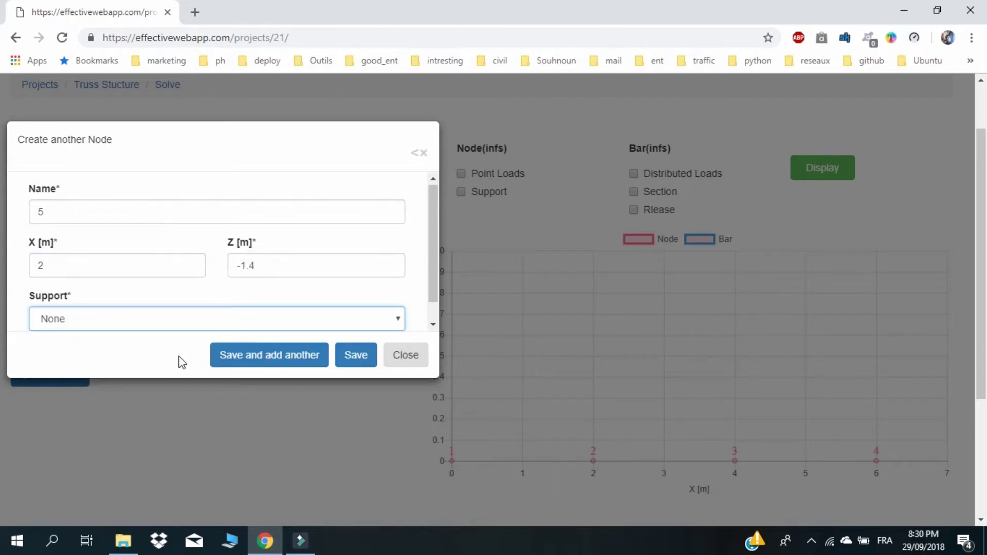
pyautogui.click(248, 358)
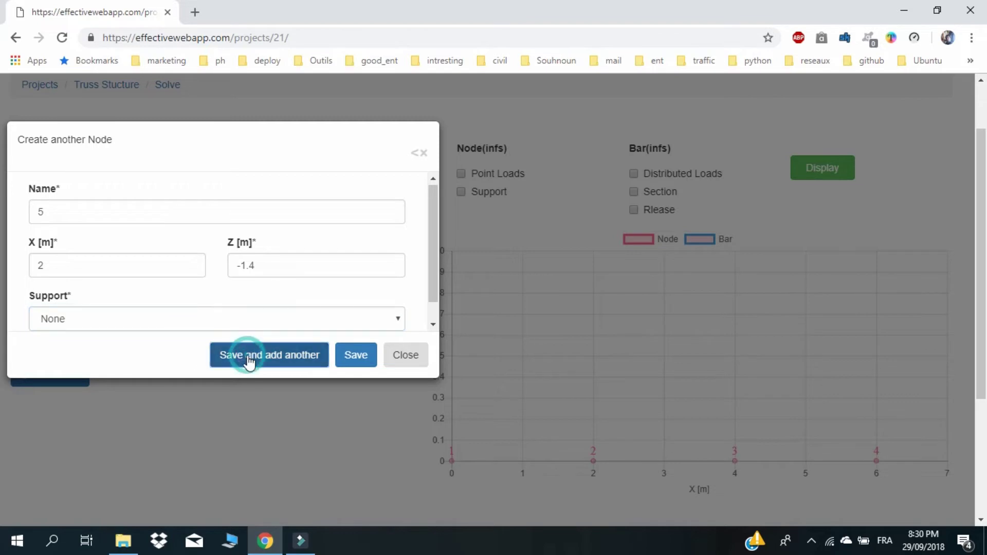
# Create node 6 at X 4 m, Z -2 m without a support, and finish adding nodes.
pyautogui.moveTo(43, 209); pyautogui.dragTo(4, 209)
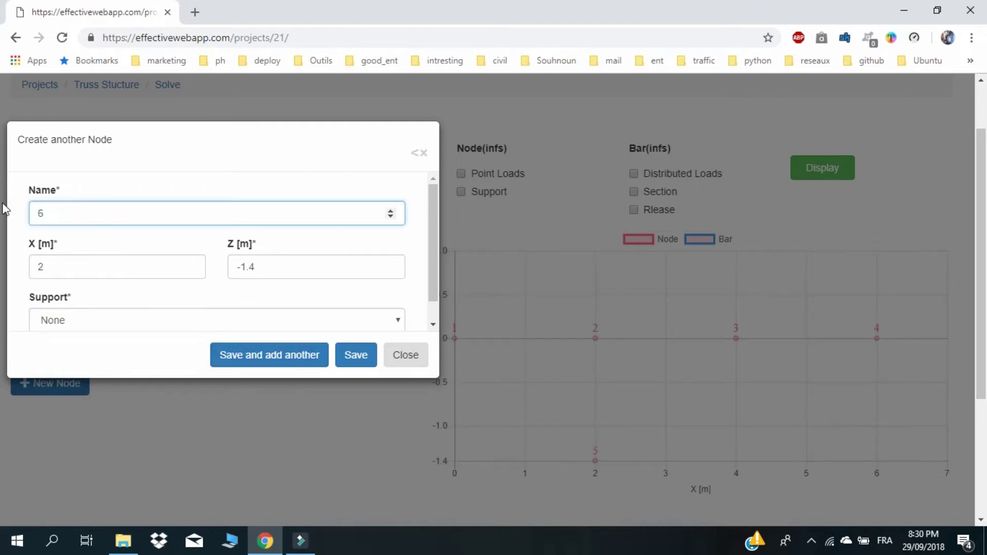
pyautogui.moveTo(67, 260); pyautogui.dragTo(9, 254)
pyautogui.write('4')
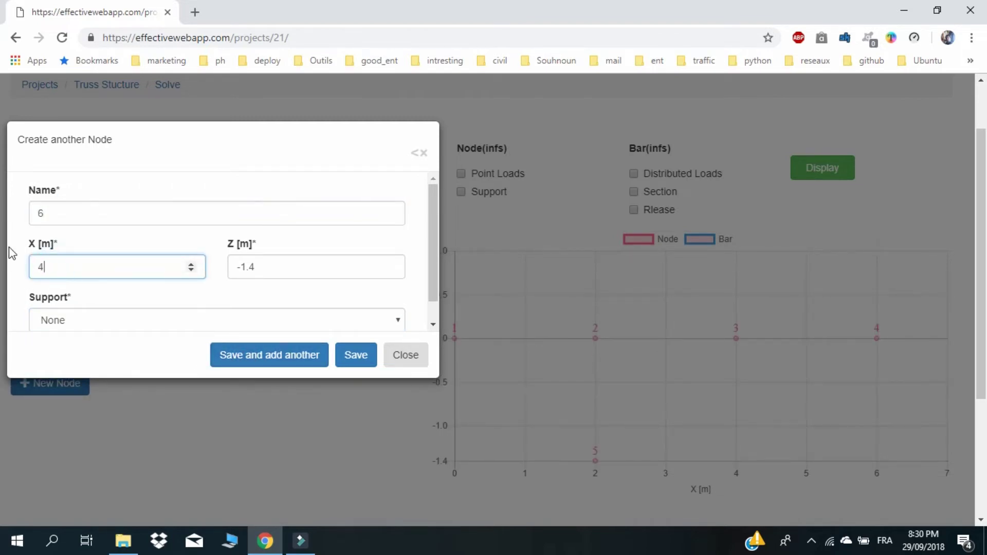
pyautogui.moveTo(274, 261); pyautogui.dragTo(241, 267)
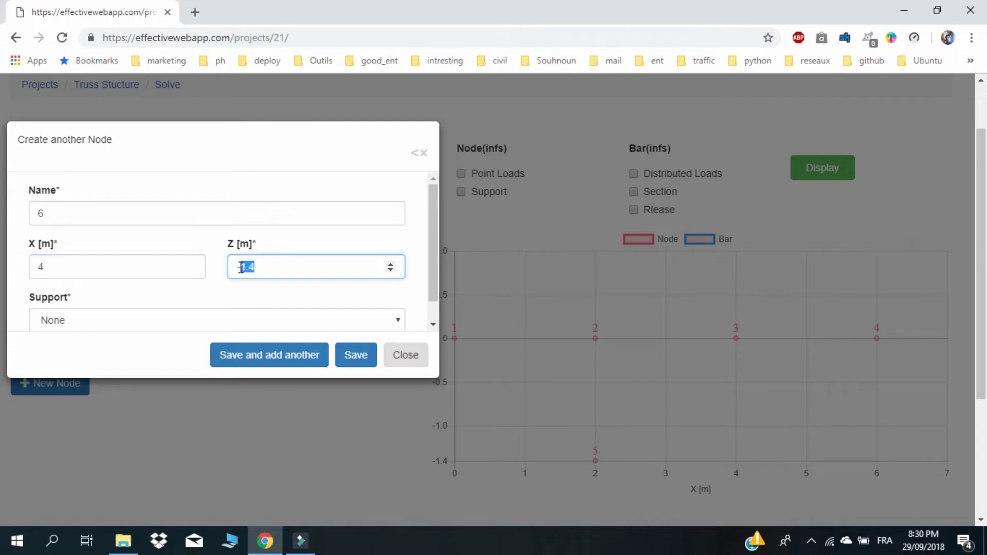
pyautogui.write('-2')
pyautogui.click(347, 355)
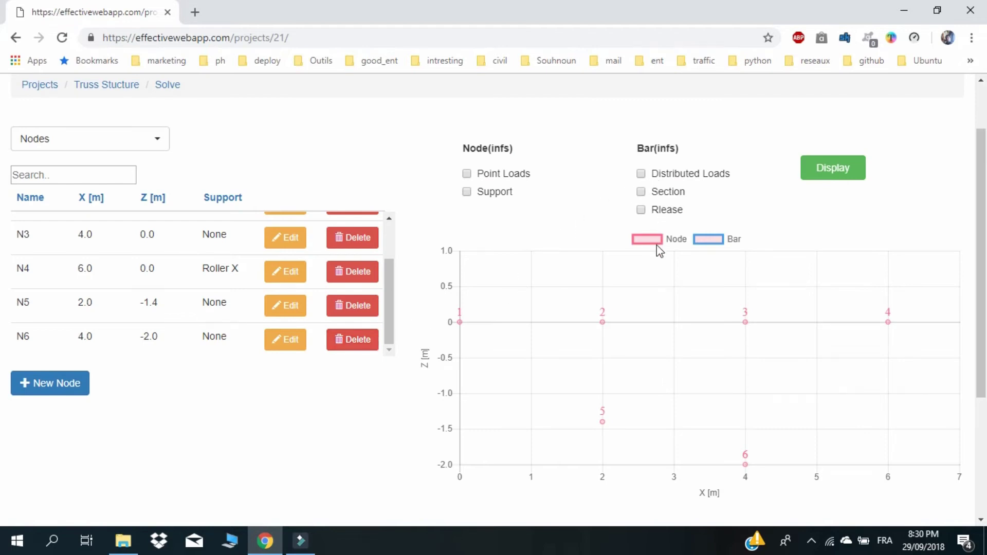
# Display the node supports on the structure plot.
pyautogui.click(467, 194)
pyautogui.click(846, 177)
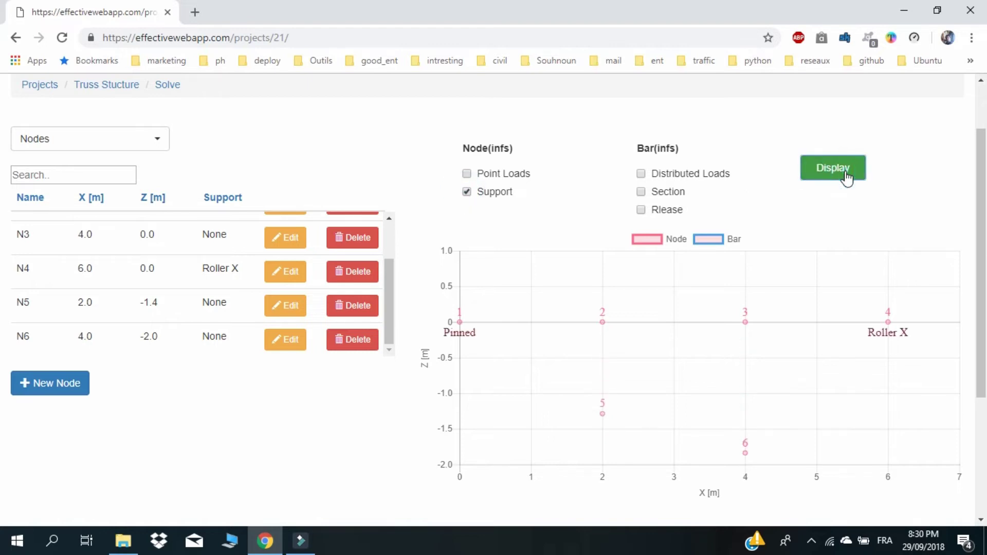
pyautogui.scroll(2, 183, 302)
pyautogui.scroll(-2, 183, 302)
# Examine the predefined P-P release in the project's list of bar releases.
pyautogui.click(69, 139)
pyautogui.click(72, 288)
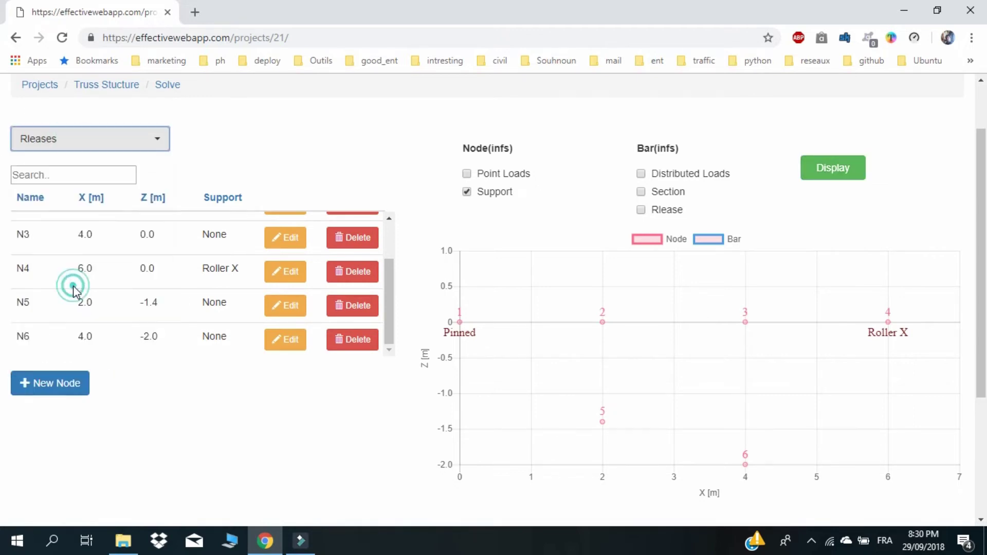
pyautogui.moveTo(36, 297)
pyautogui.mouseDown()
pyautogui.moveTo(73, 311)
pyautogui.moveTo(19, 301)
pyautogui.mouseUp()
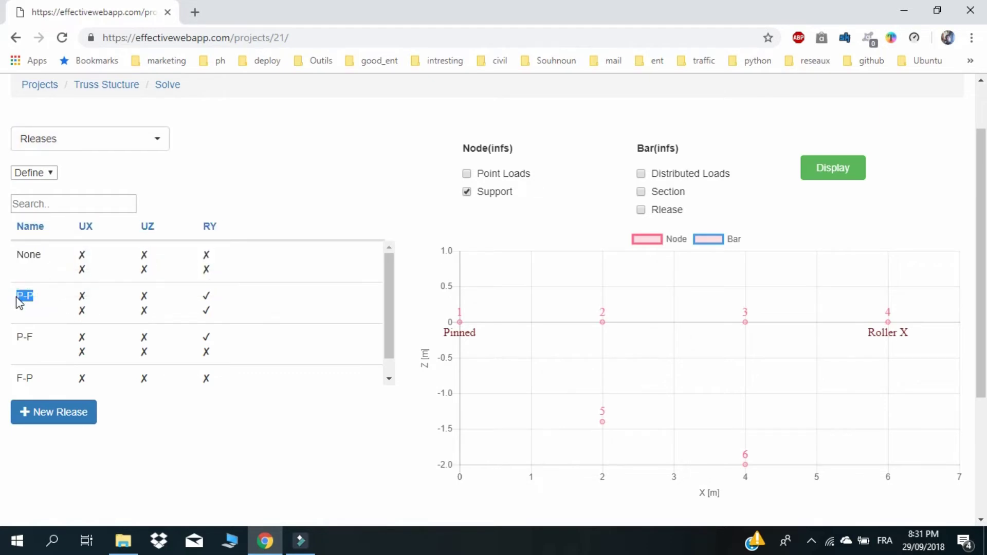
# Check the RY release at both ends of P-P and open the project's list of bars.
pyautogui.click(205, 298)
pyautogui.click(204, 309)
pyautogui.click(30, 144)
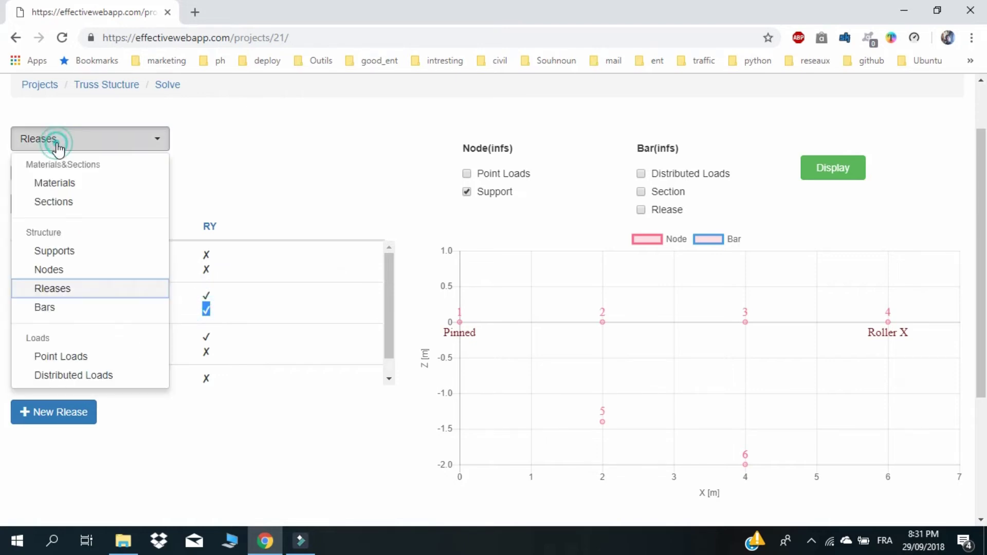
pyautogui.click(79, 311)
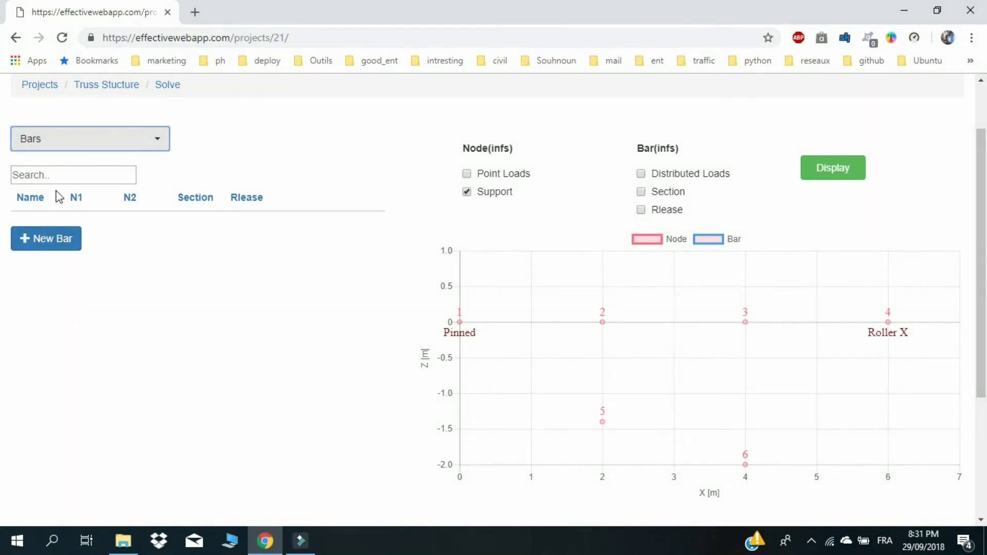
# Create bar 1 from node 1 to node 2 with section s1 and release P-P, and continue with another bar.
pyautogui.click(51, 234)
pyautogui.click(82, 215)
pyautogui.write('1')
pyautogui.click(105, 274)
pyautogui.click(90, 304)
pyautogui.click(257, 272)
pyautogui.click(260, 315)
pyautogui.click(170, 325)
pyautogui.click(77, 354)
pyautogui.click(277, 325)
pyautogui.click(261, 359)
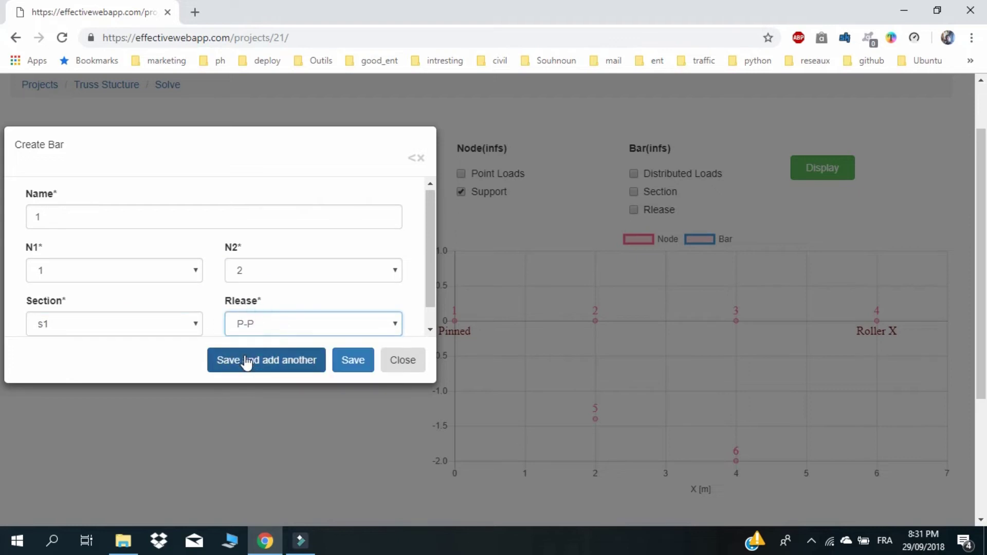
pyautogui.click(247, 364)
# Create bar 2 from node 2 to node 3 with section s1 and release P-P, and continue with another bar.
pyautogui.click(36, 216)
pyautogui.press('BackSpace')
pyautogui.write('2')
pyautogui.click(107, 277)
pyautogui.press('Down')
pyautogui.click(253, 279)
pyautogui.press('Down')
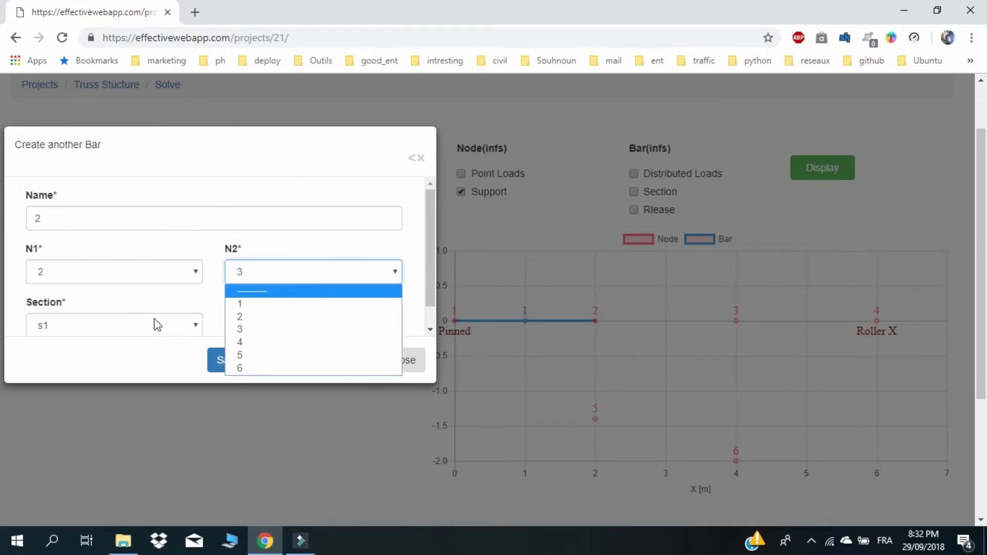
pyautogui.click(232, 359)
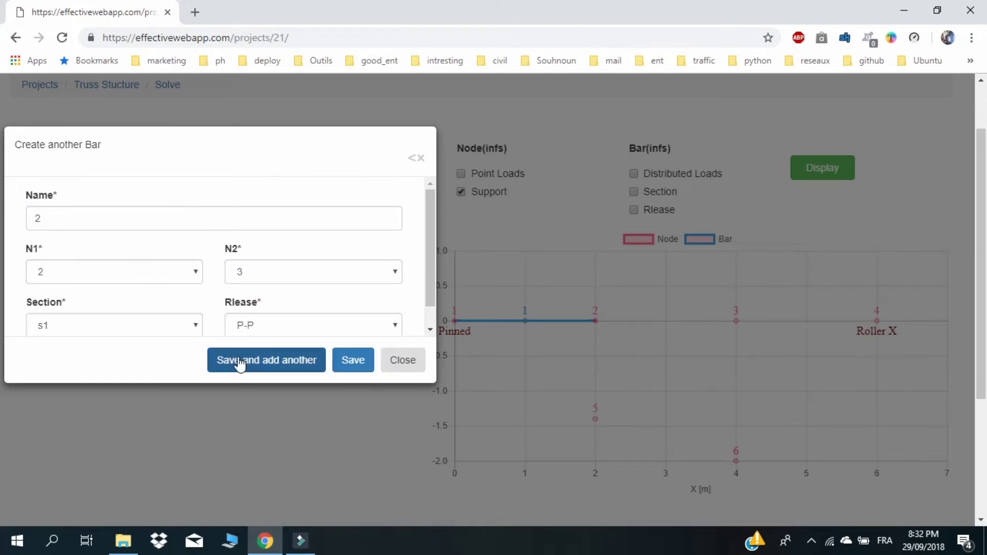
pyautogui.click(240, 362)
# Create bar 3 from node 3 to node 4 with section s1 and release P-P, and continue with another bar.
pyautogui.doubleClick(34, 218)
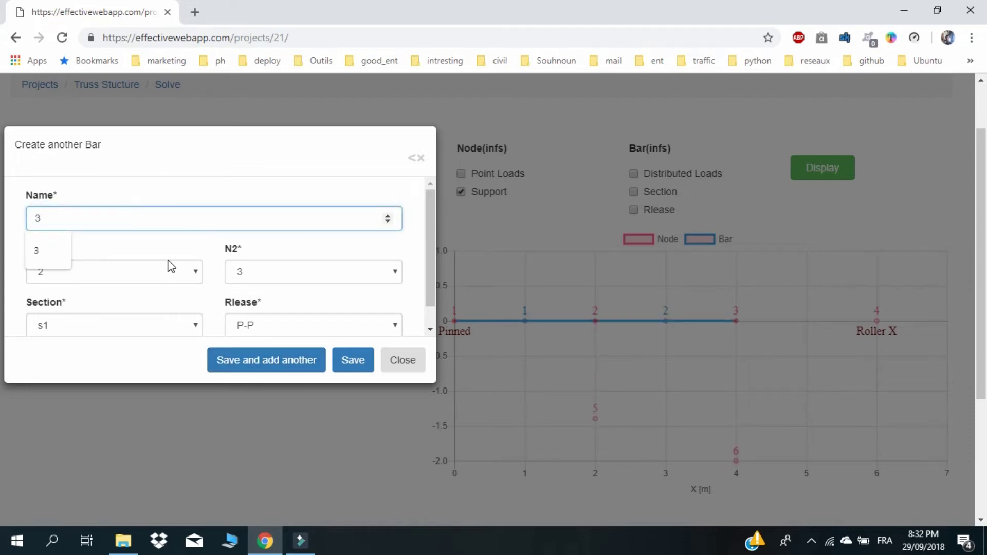
pyautogui.write('3')
pyautogui.click(96, 273)
pyautogui.press('Down')
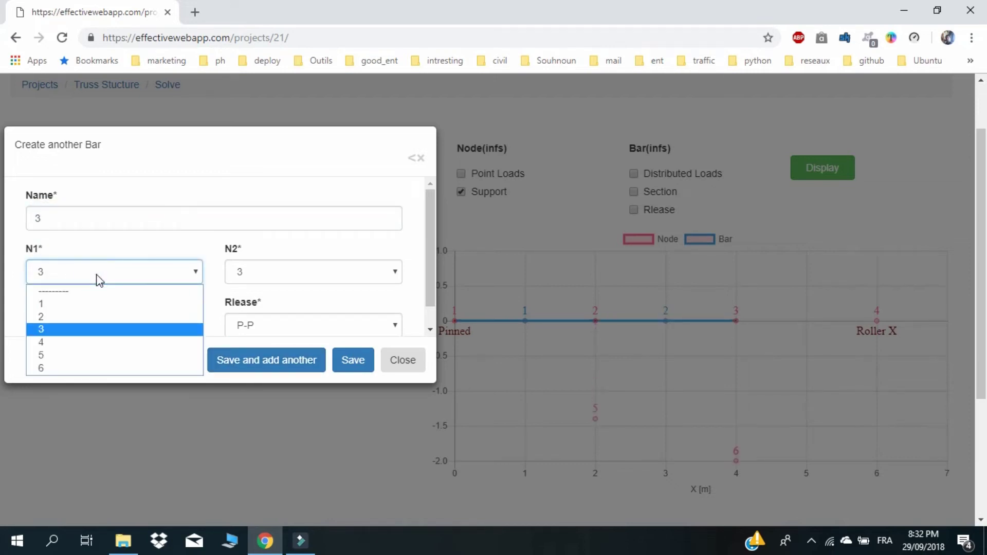
pyautogui.click(251, 272)
pyautogui.click(247, 342)
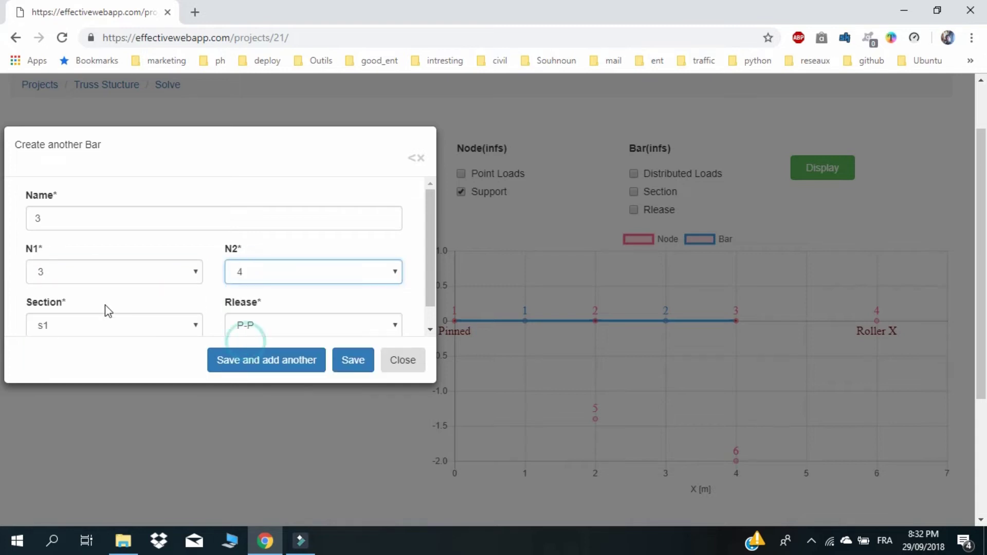
pyautogui.click(231, 367)
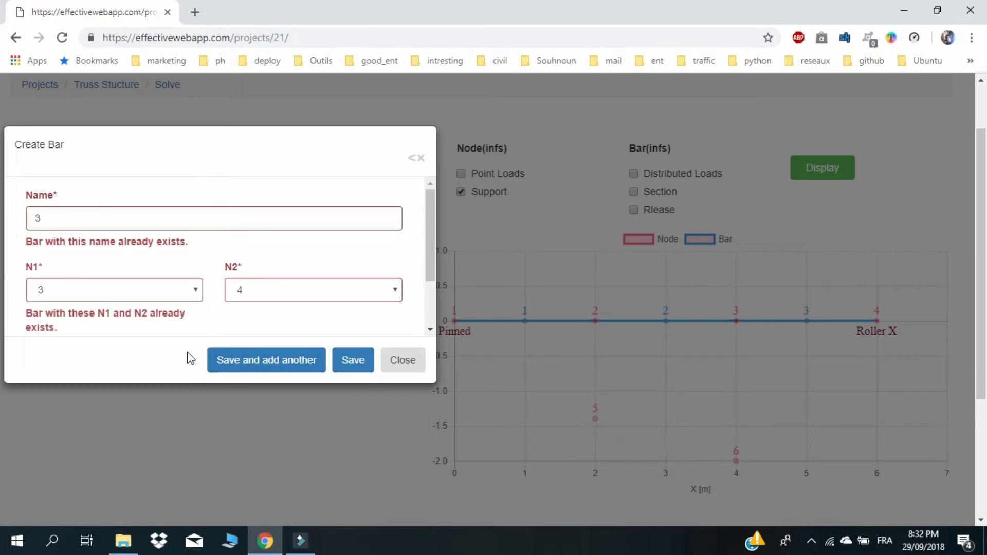
# Create bar 4 from node 2 to node 5, keeping the same section and release, and continue with another bar.
pyautogui.doubleClick(36, 219)
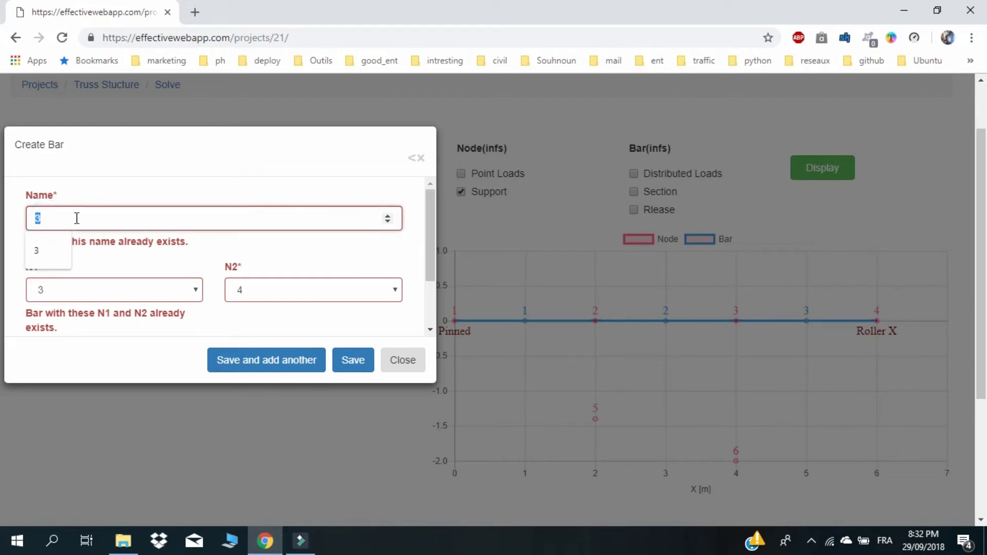
pyautogui.write('4')
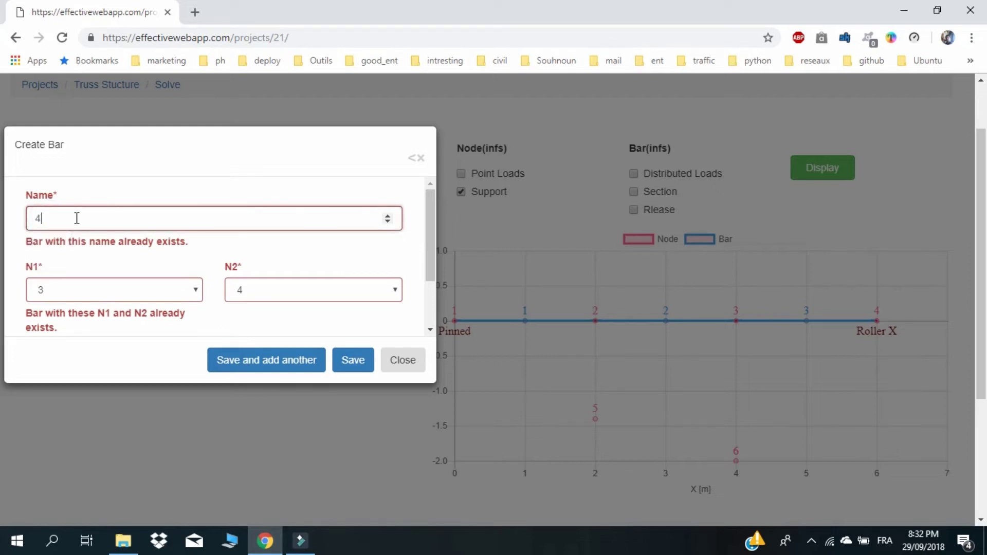
pyautogui.click(49, 292)
pyautogui.press('Up')
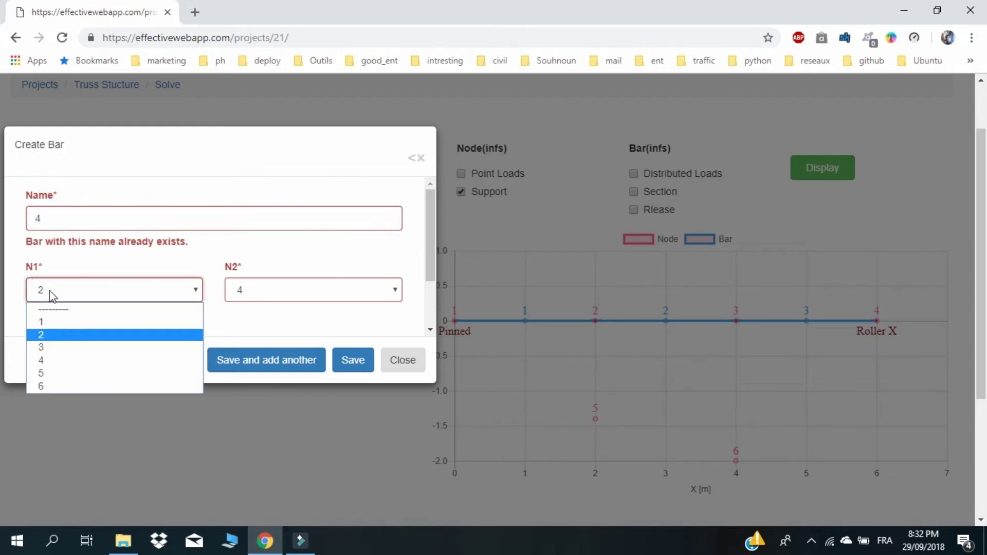
pyautogui.click(285, 290)
pyautogui.click(263, 348)
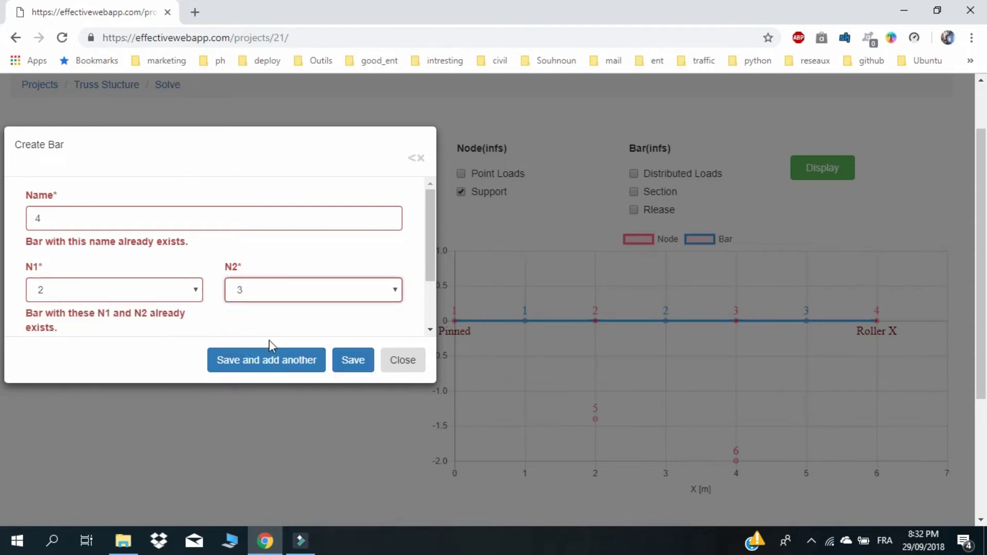
pyautogui.click(232, 294)
pyautogui.click(260, 377)
pyautogui.click(225, 366)
# Create bar 5 from node 3 to node 6 with section s1 and release P-P, and continue with another bar.
pyautogui.click(35, 216)
pyautogui.write('5')
pyautogui.click(61, 276)
pyautogui.press('Down')
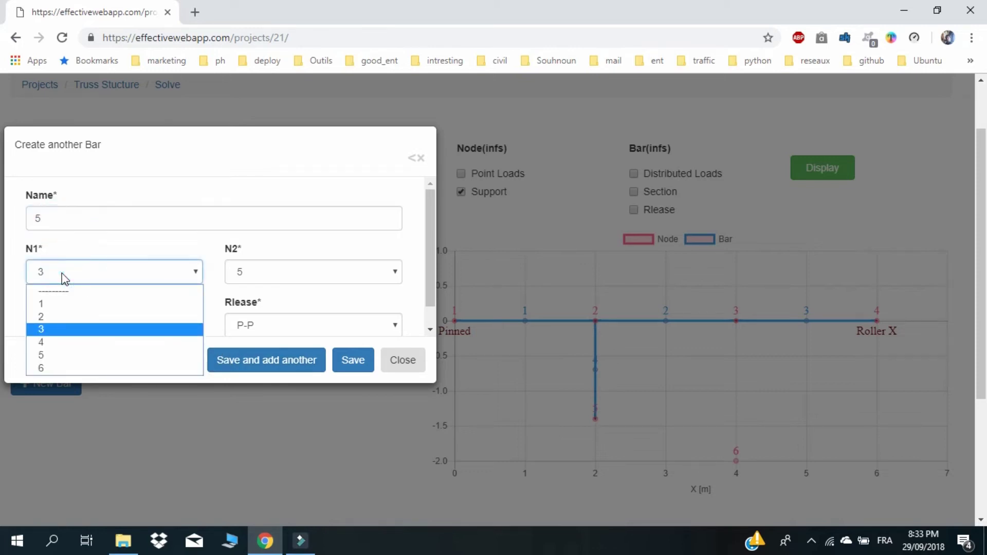
pyautogui.click(231, 274)
pyautogui.press('Down')
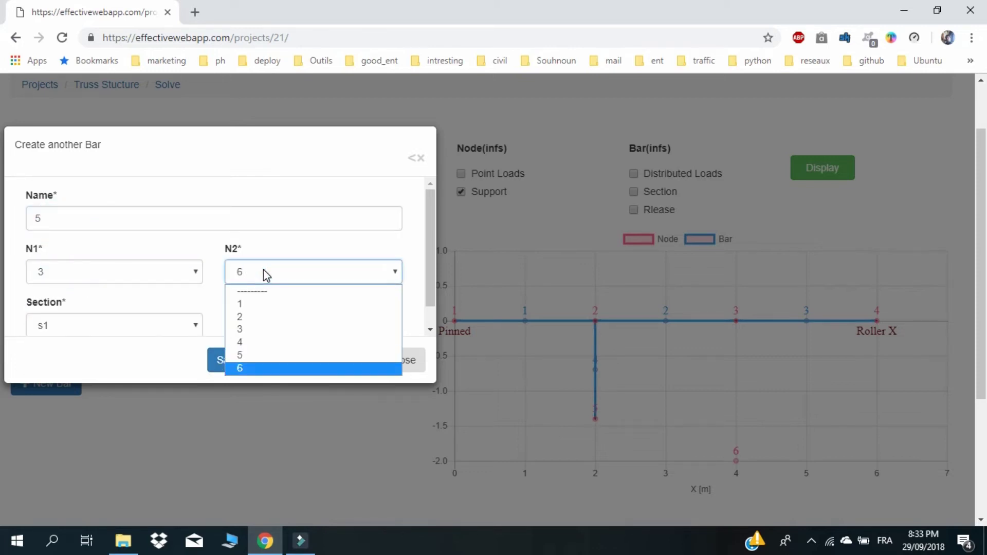
pyautogui.click(73, 352)
pyautogui.click(247, 364)
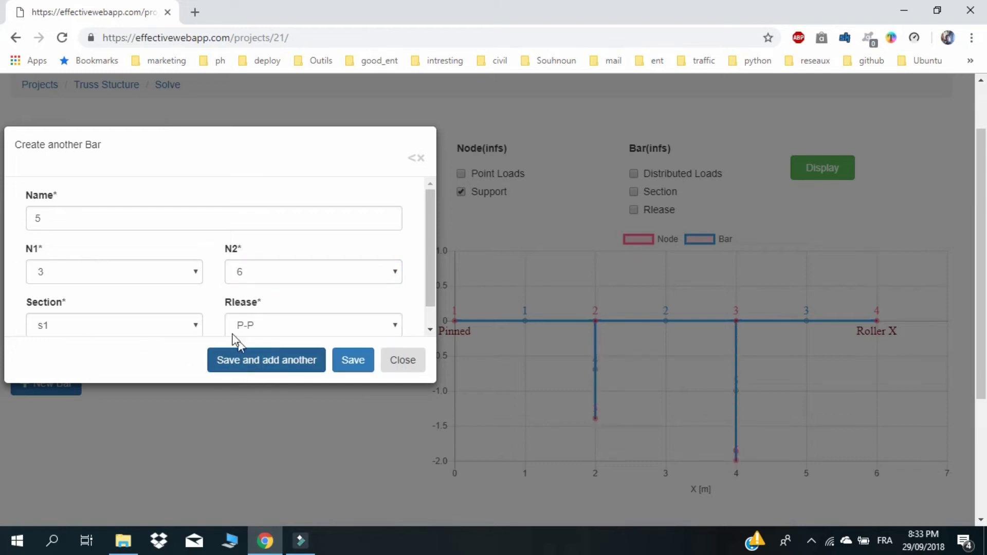
# Create bar 6 from node 1 to node 5 with section s1 and release P-P, and continue with another bar.
pyautogui.click(43, 216)
pyautogui.moveTo(44, 217); pyautogui.dragTo(21, 217)
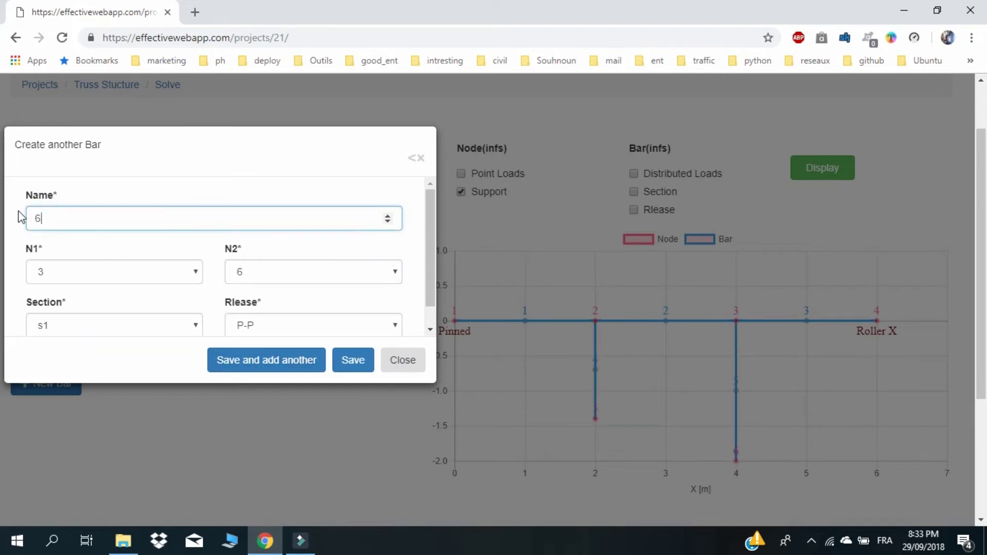
pyautogui.write('6')
pyautogui.click(77, 273)
pyautogui.press('Up')
pyautogui.press('Up')
pyautogui.click(246, 280)
pyautogui.click(252, 353)
pyautogui.click(238, 364)
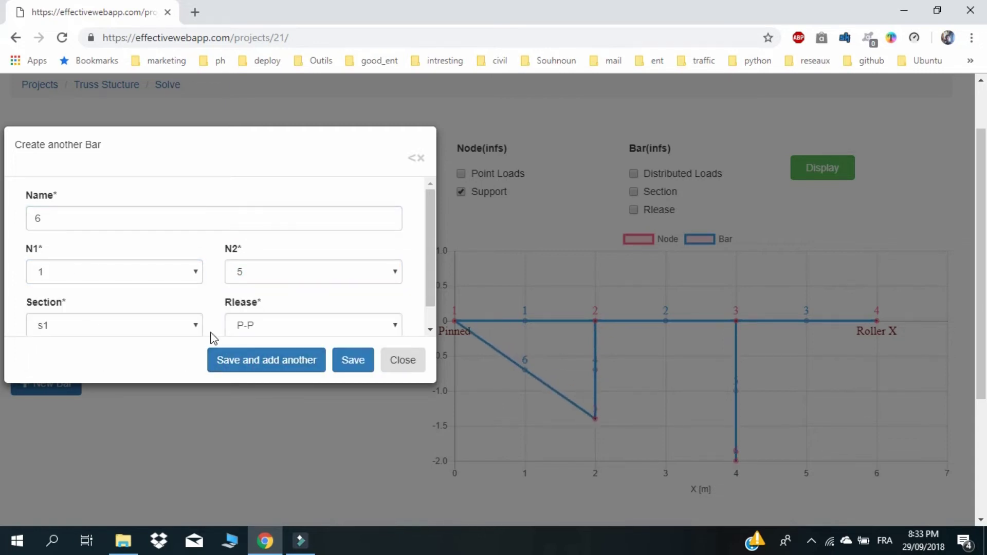
# Create bar 7 from node 5 to node 3 with section s1 and release P-P, and continue with another bar.
pyautogui.doubleClick(26, 214)
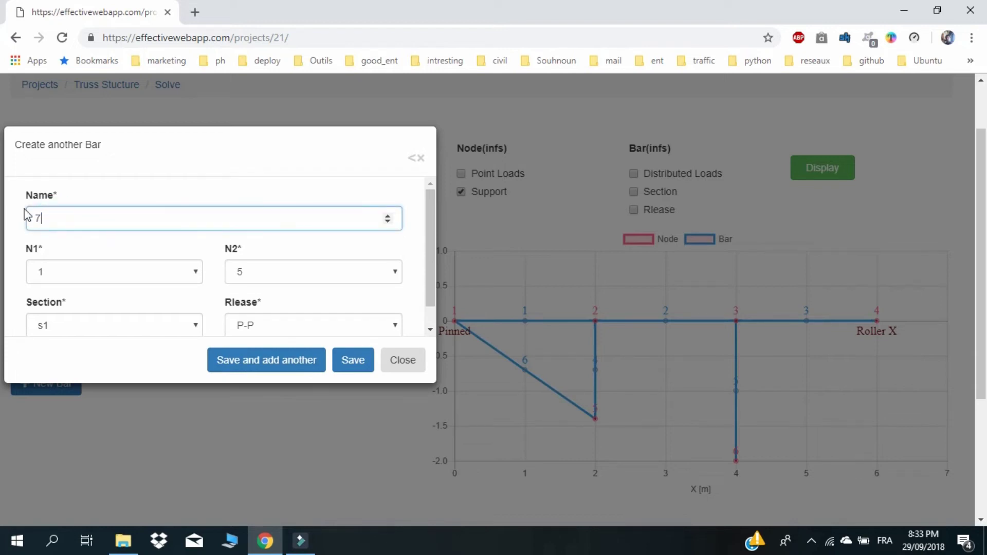
pyautogui.click(77, 274)
pyautogui.press('5')
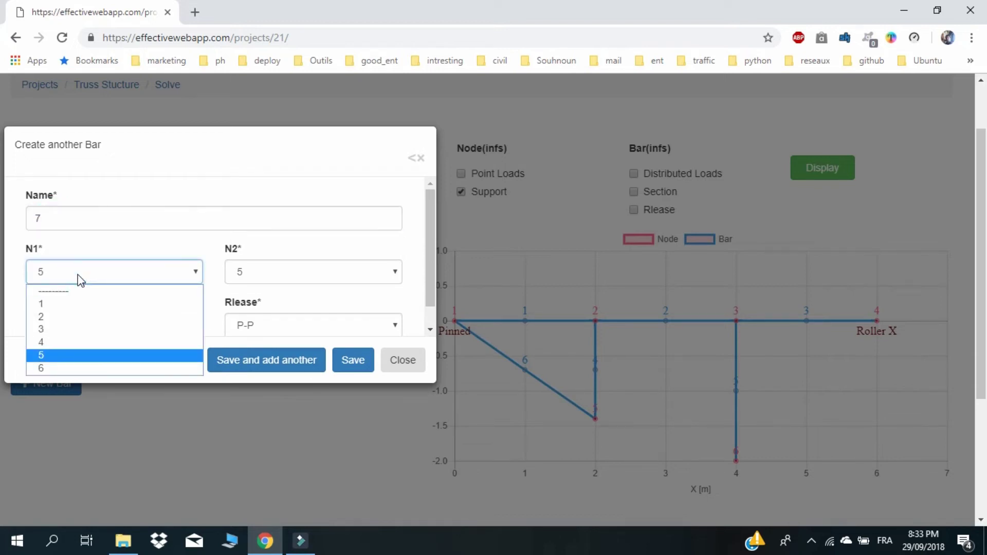
pyautogui.click(245, 271)
pyautogui.press('3')
pyautogui.click(219, 366)
# Create bar 8 from node 5 to node 6 with section s1 and release P-P, and continue with another bar.
pyautogui.doubleClick(27, 216)
pyautogui.write('8')
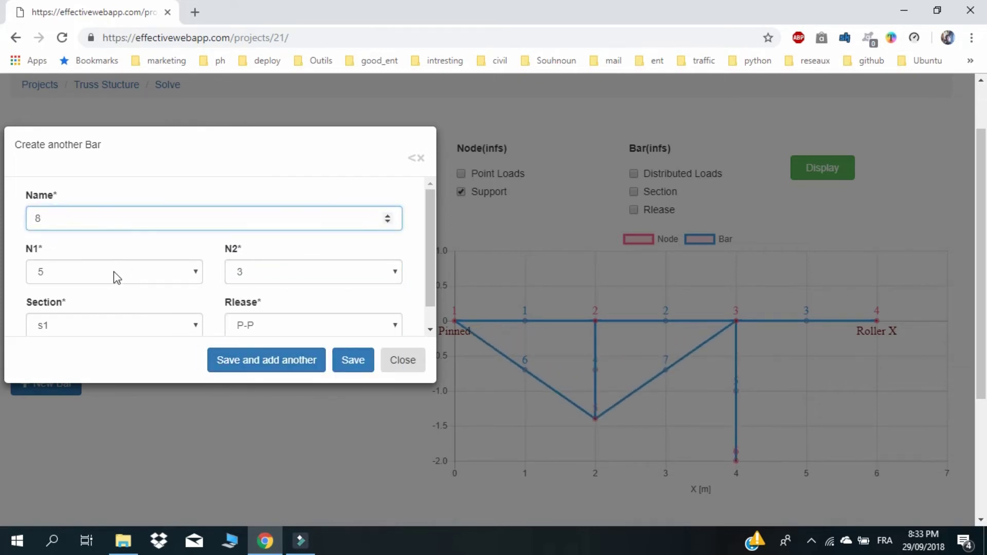
pyautogui.click(254, 272)
pyautogui.press('6')
pyautogui.click(145, 360)
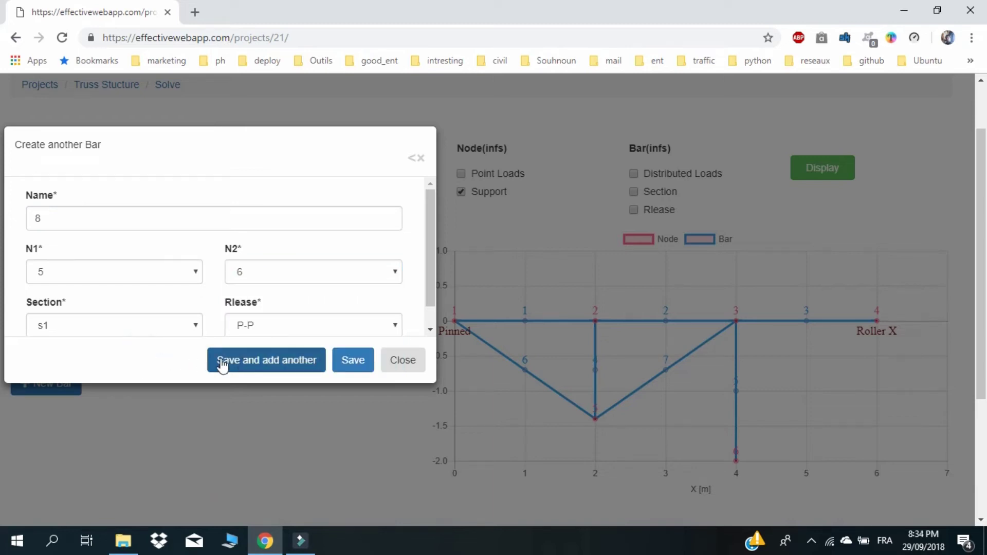
pyautogui.click(247, 365)
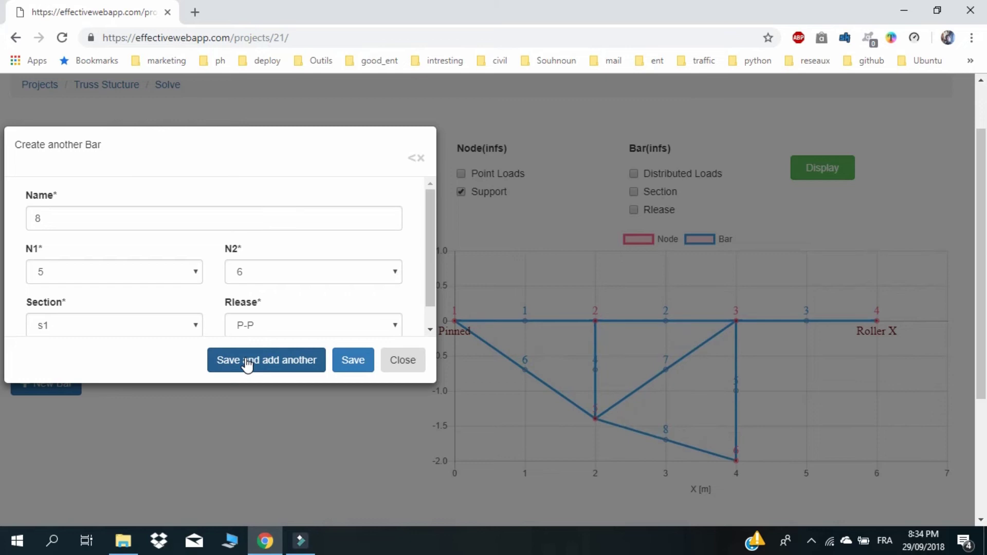
# Create bar 9 from node 6 to node 4 with section s1 and release P-P, and finish adding bars.
pyautogui.click(60, 272)
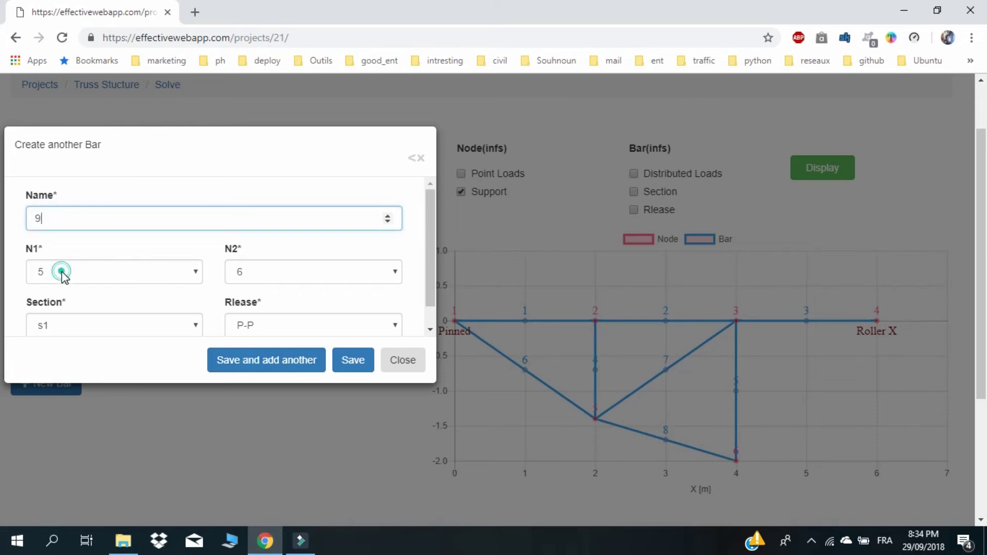
pyautogui.press('Down')
pyautogui.click(277, 272)
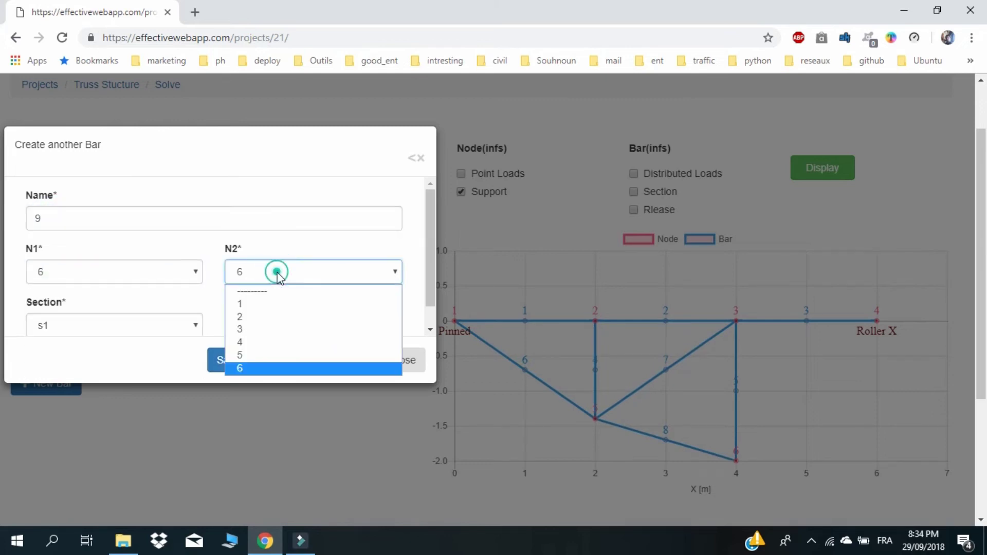
pyautogui.click(253, 343)
pyautogui.click(364, 361)
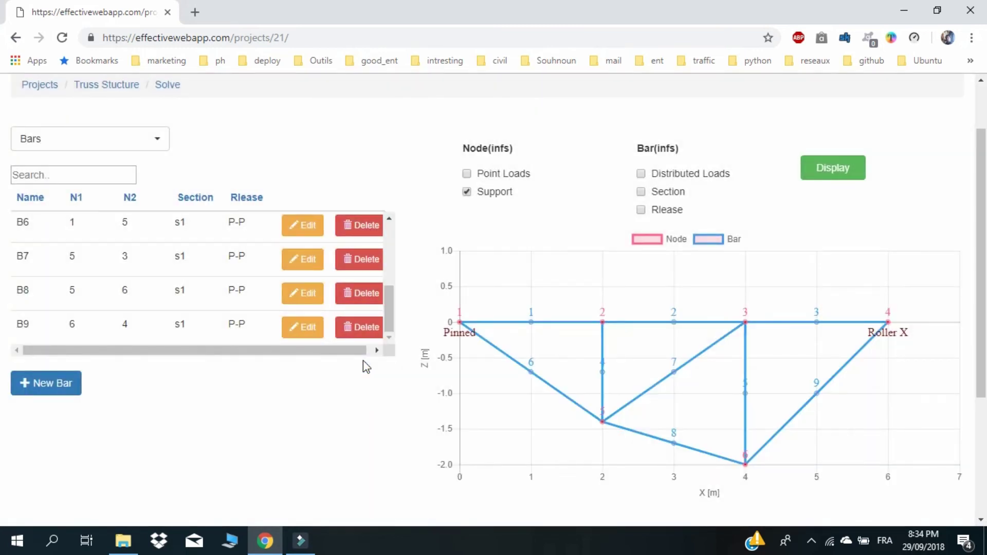
# Display the bar sections and releases on the structure plot, and hide them again.
pyautogui.click(642, 191)
pyautogui.click(641, 209)
pyautogui.click(825, 169)
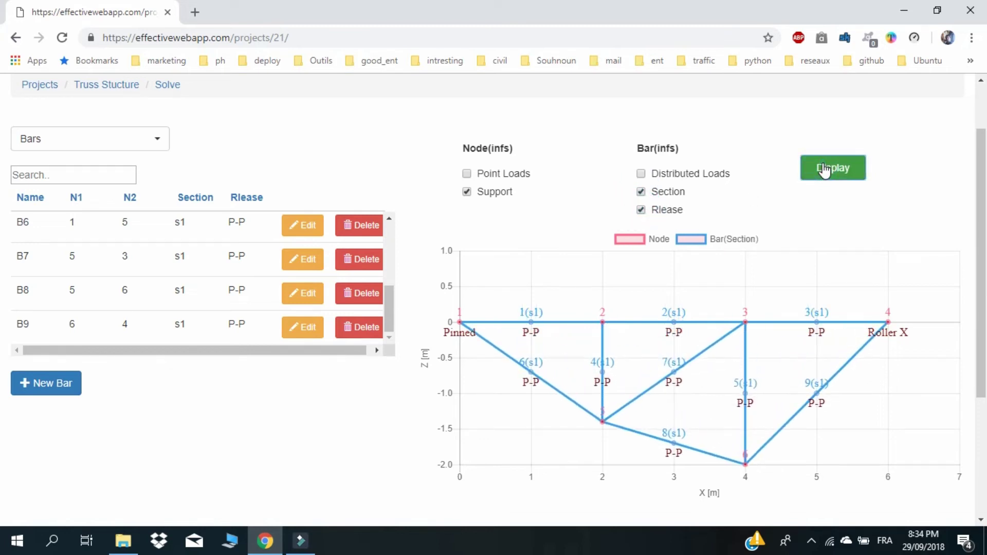
pyautogui.click(641, 191)
pyautogui.click(642, 210)
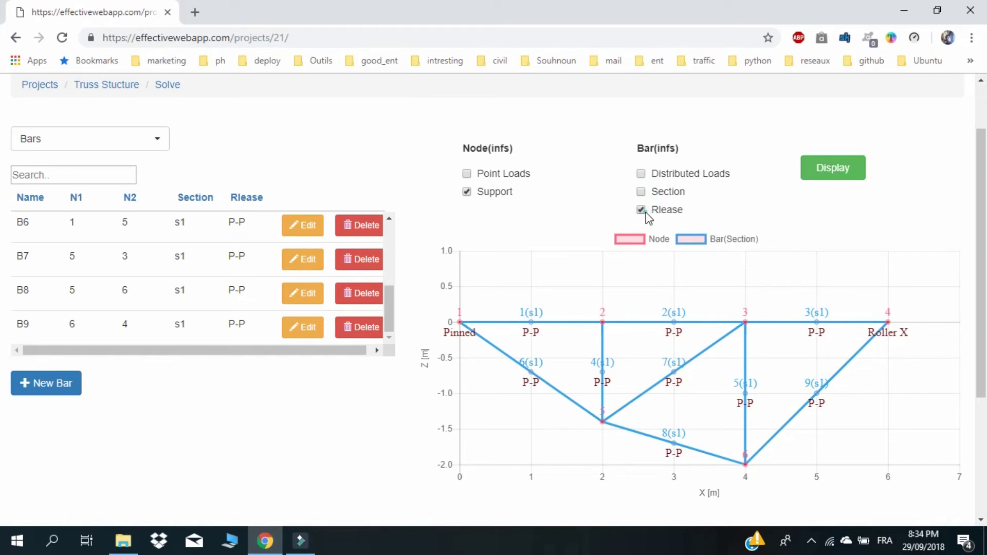
pyautogui.click(810, 175)
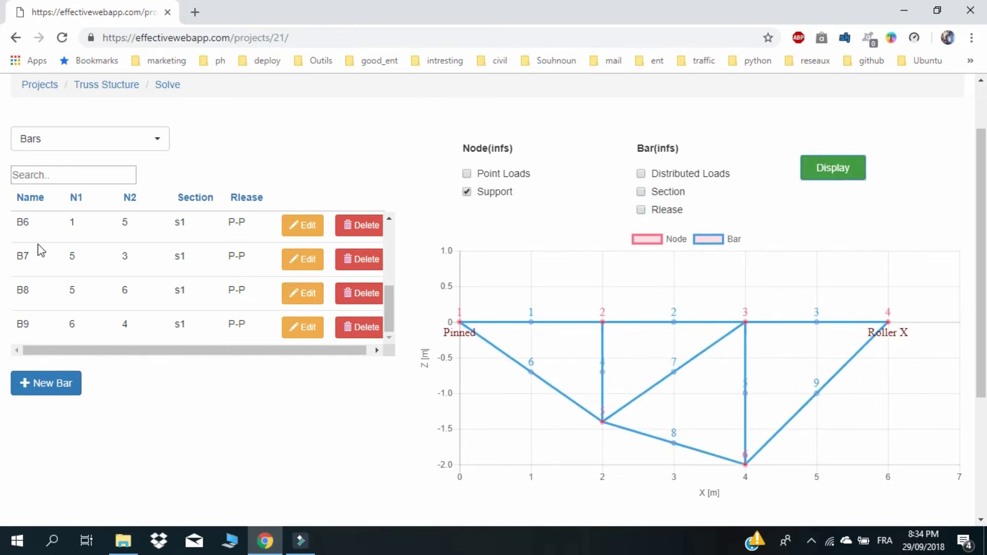
# Open the project's list of point loads and enable point loads on the structure plot alongside the supports.
pyautogui.click(52, 143)
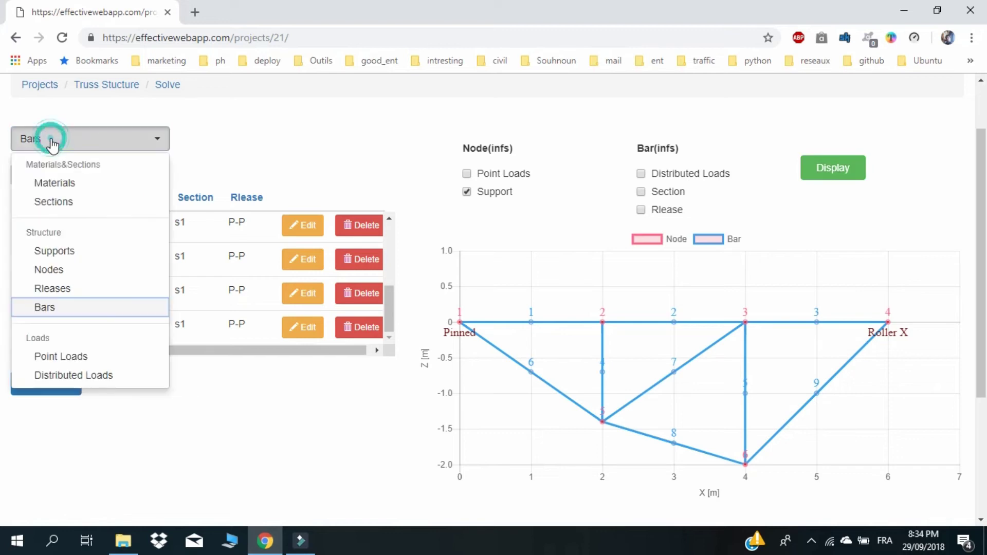
pyautogui.click(71, 364)
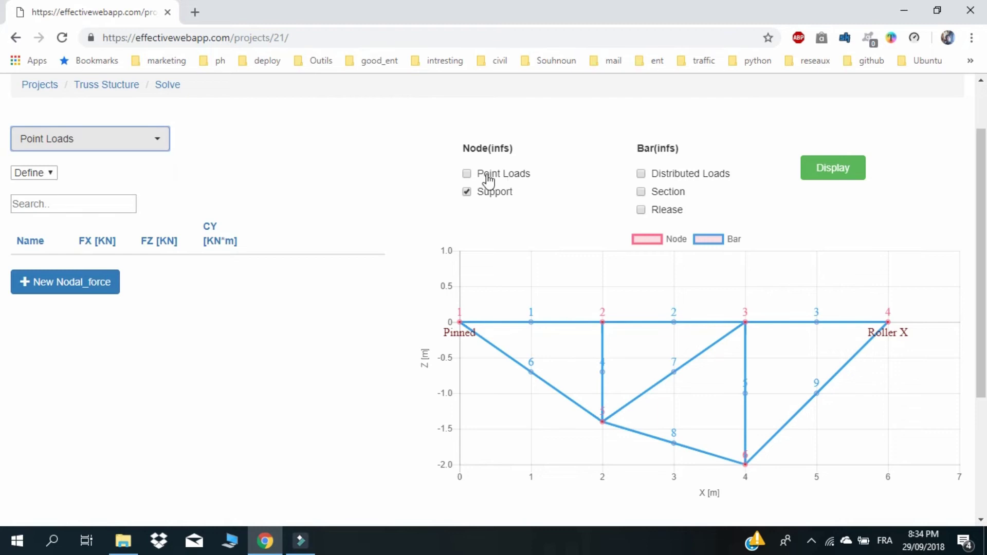
pyautogui.click(468, 174)
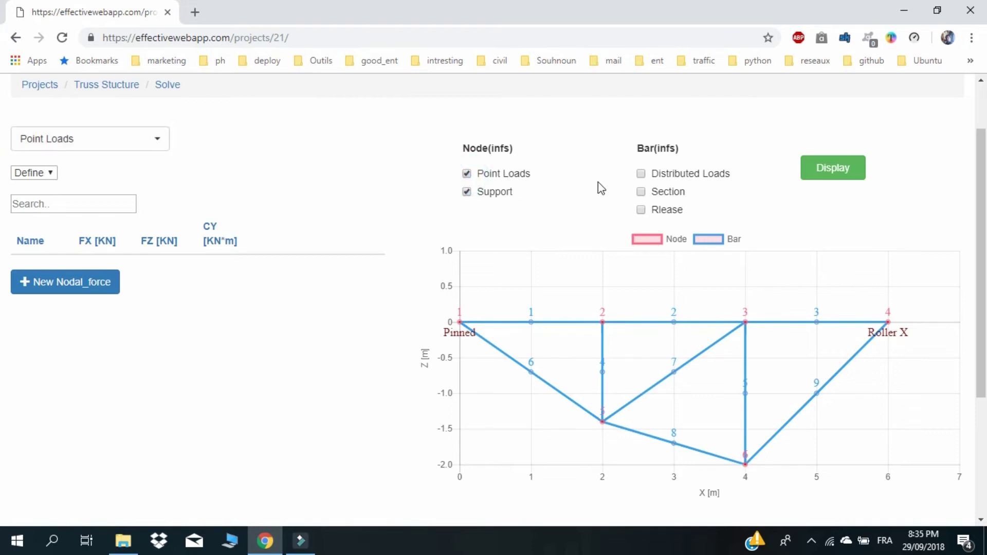
pyautogui.click(816, 167)
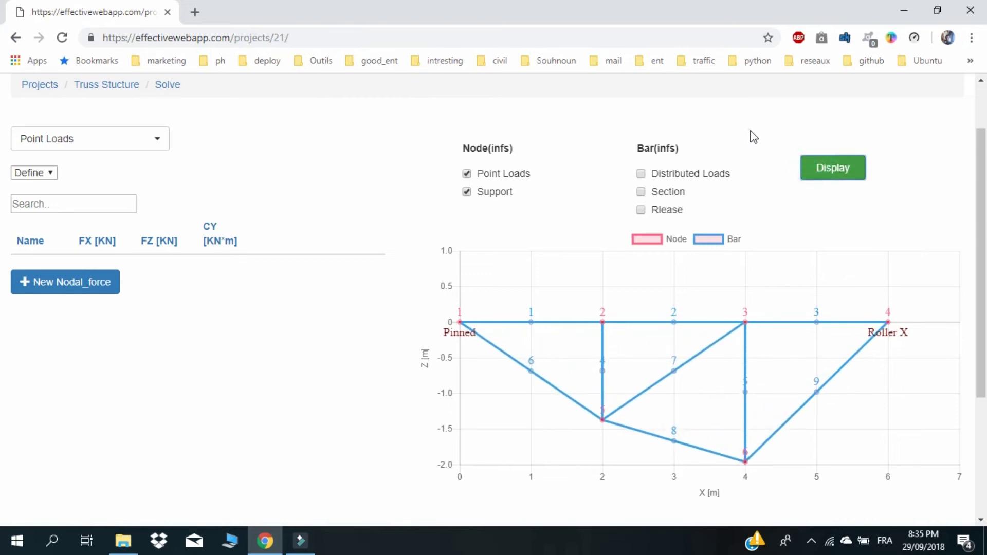
# Create a point load named Q with FZ -18 kN, and continue with another load.
pyautogui.click(66, 282)
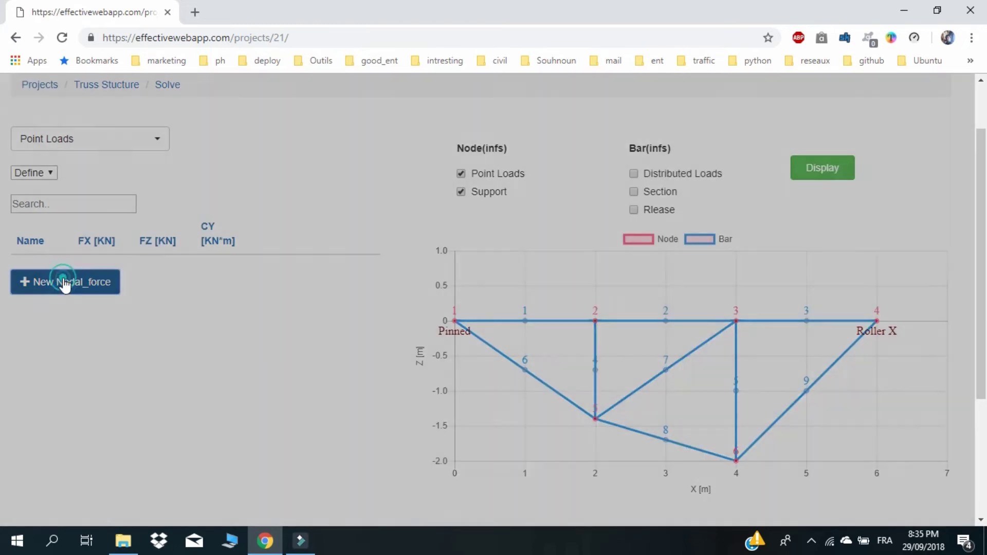
pyautogui.click(375, 198)
pyautogui.write('Q')
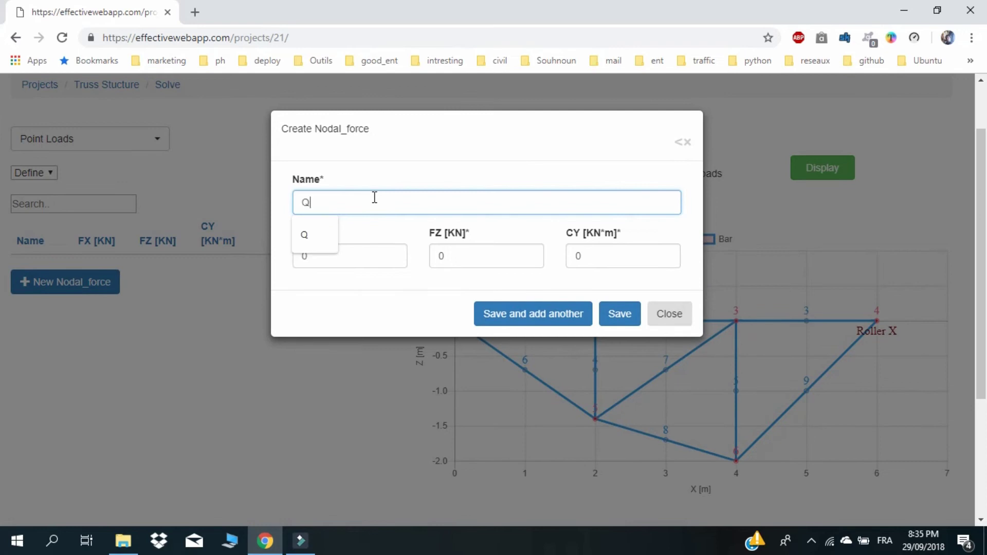
pyautogui.doubleClick(434, 254)
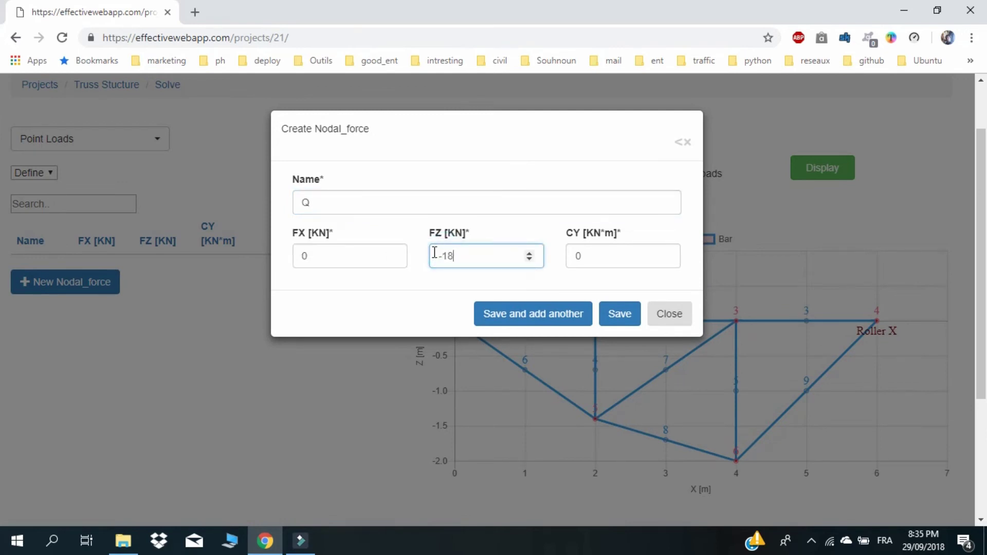
pyautogui.click(522, 320)
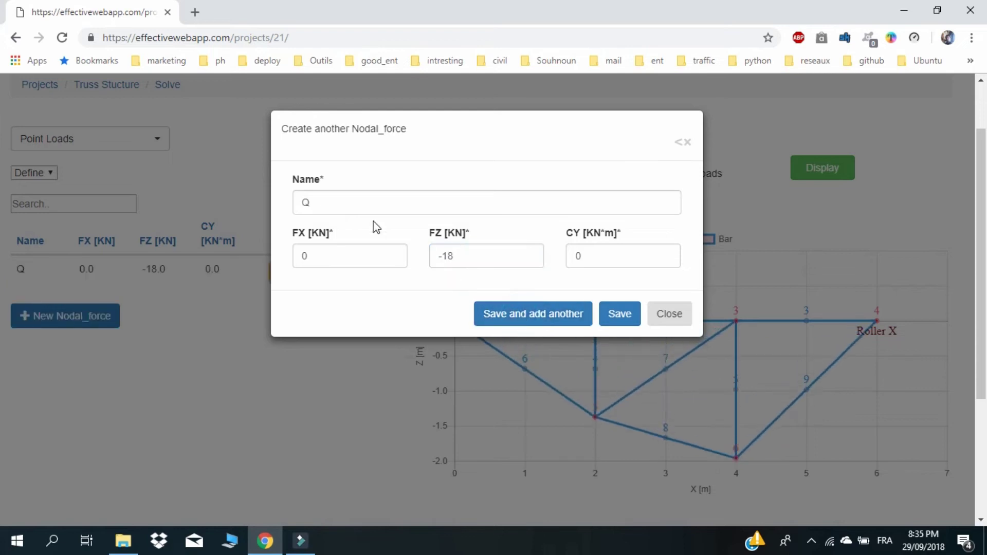
# Create a point load named P with FZ -36 kN, and finish adding loads.
pyautogui.moveTo(331, 204); pyautogui.dragTo(301, 204)
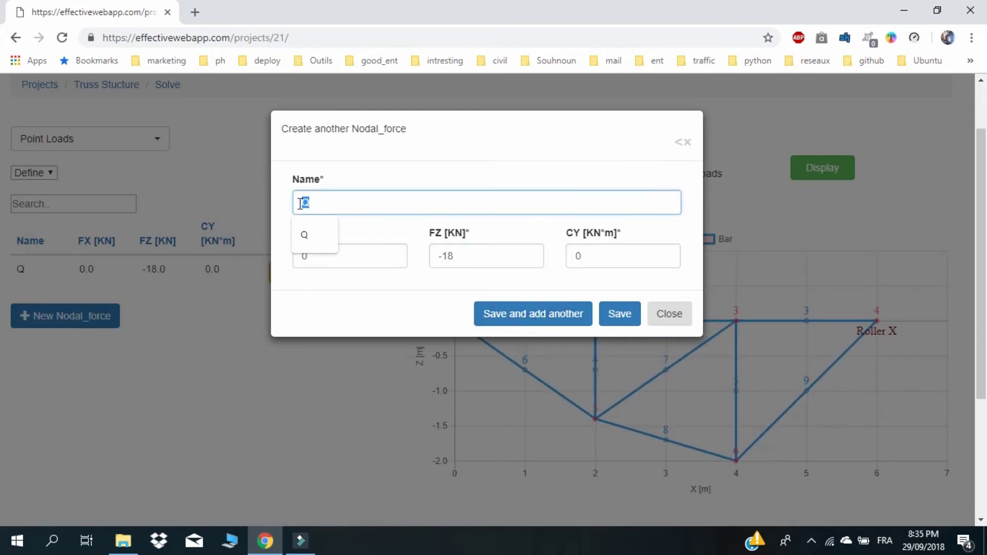
pyautogui.write('P')
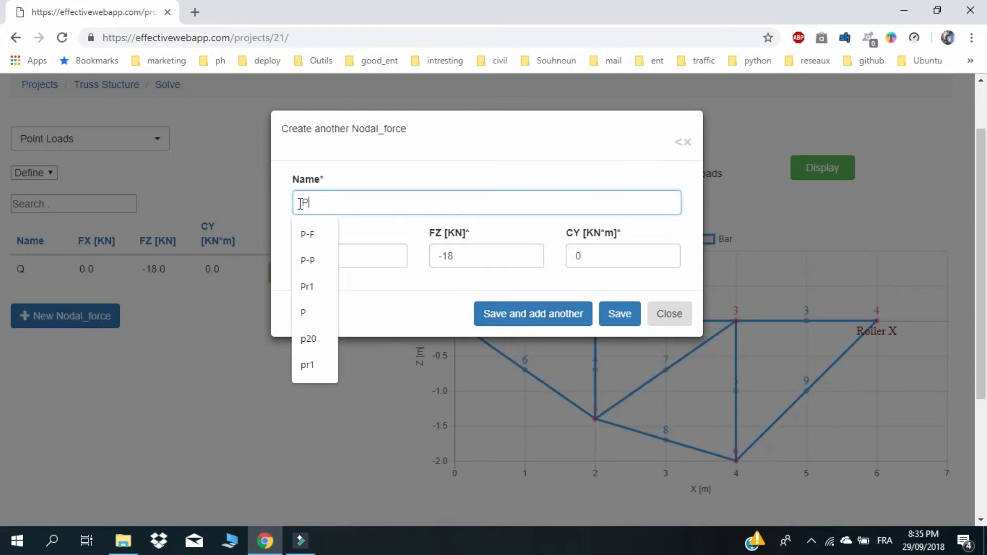
pyautogui.moveTo(463, 256); pyautogui.dragTo(439, 257)
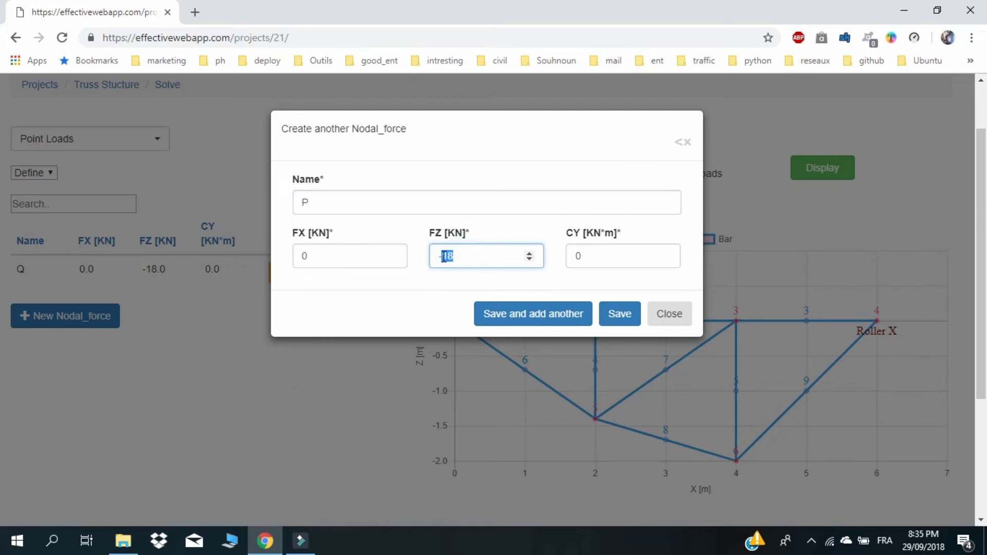
pyautogui.click(616, 314)
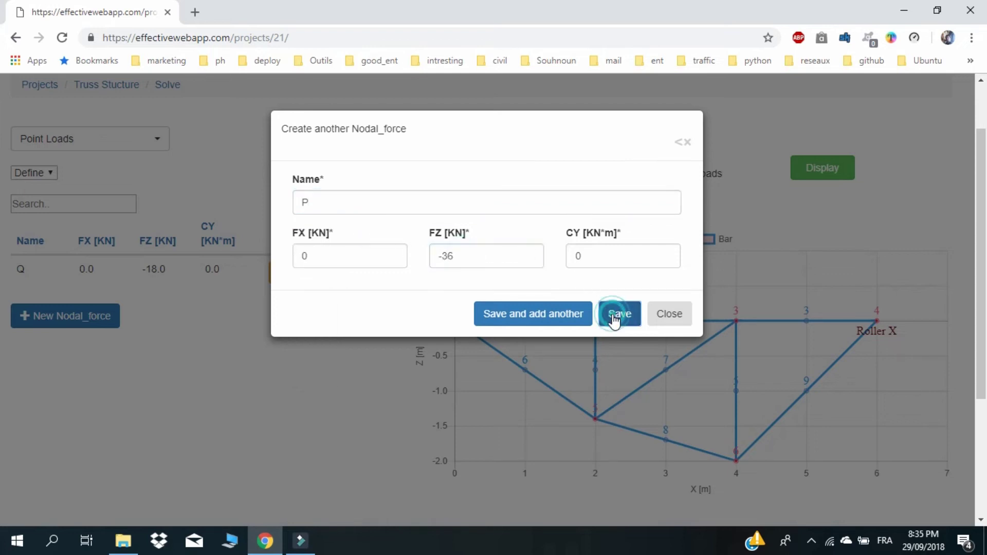
# Switch the point loads from defining to applying, and apply load Q to node 1.
pyautogui.click(28, 200)
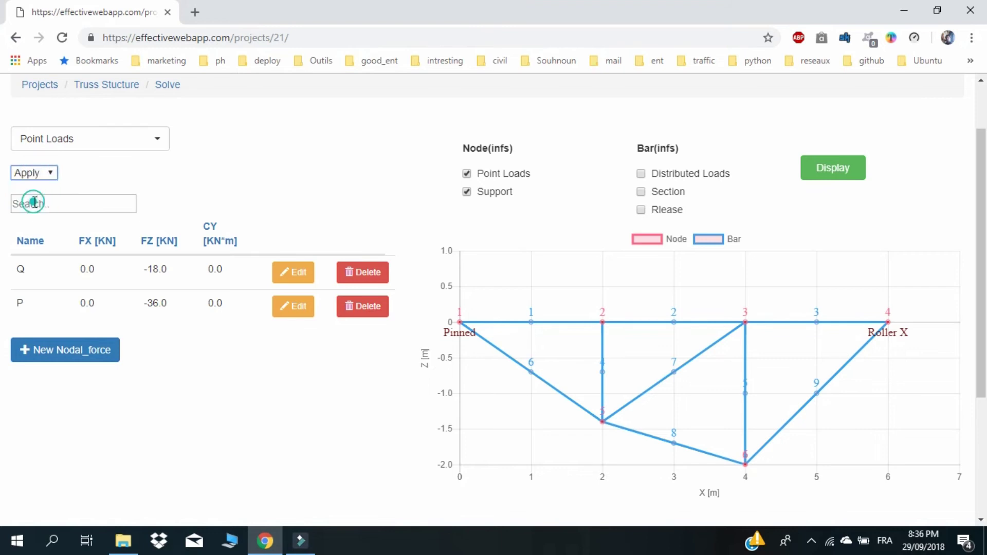
pyautogui.click(178, 286)
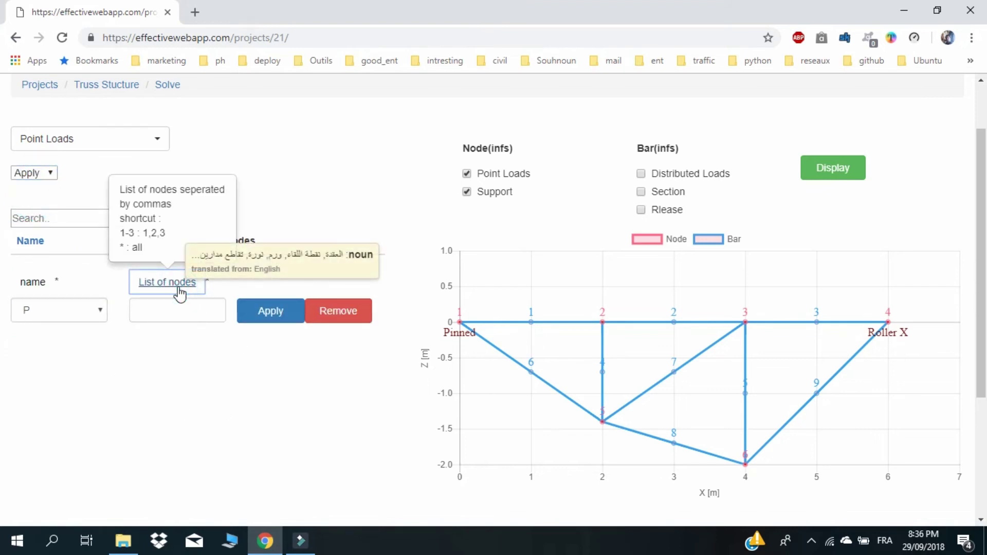
pyautogui.click(180, 332)
pyautogui.click(55, 312)
pyautogui.click(53, 356)
pyautogui.click(169, 308)
pyautogui.write('1')
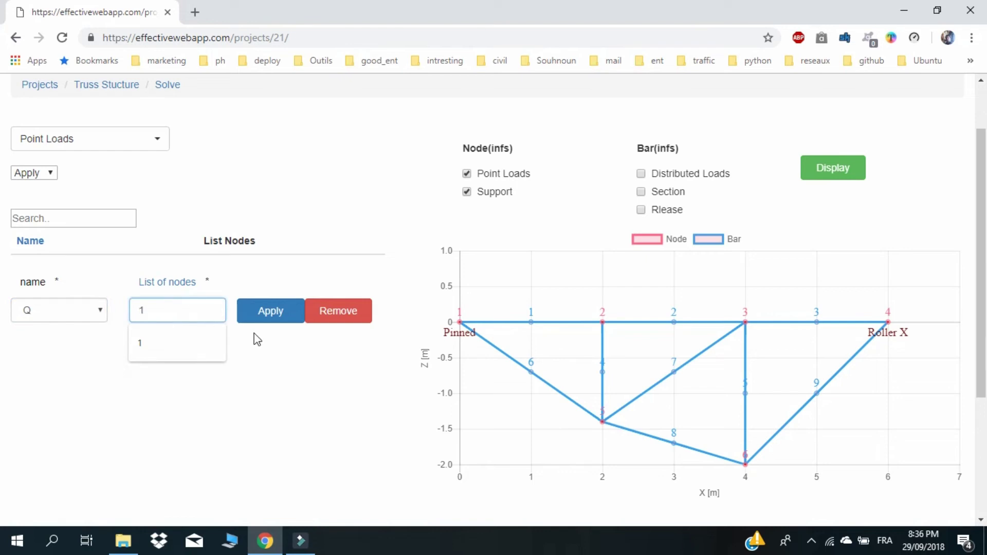
pyautogui.click(276, 318)
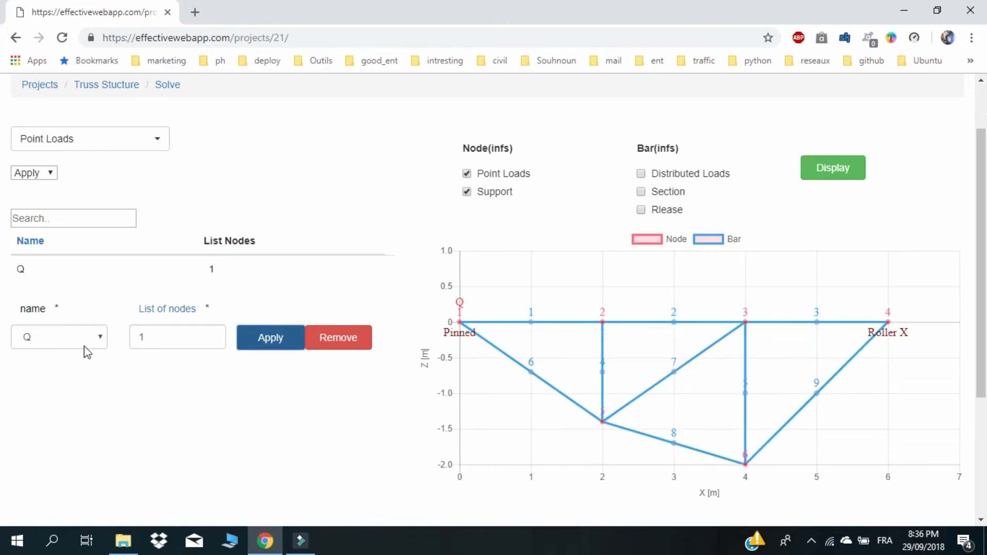
# Apply point load P to nodes 2 and 3.
pyautogui.click(53, 339)
pyautogui.click(49, 367)
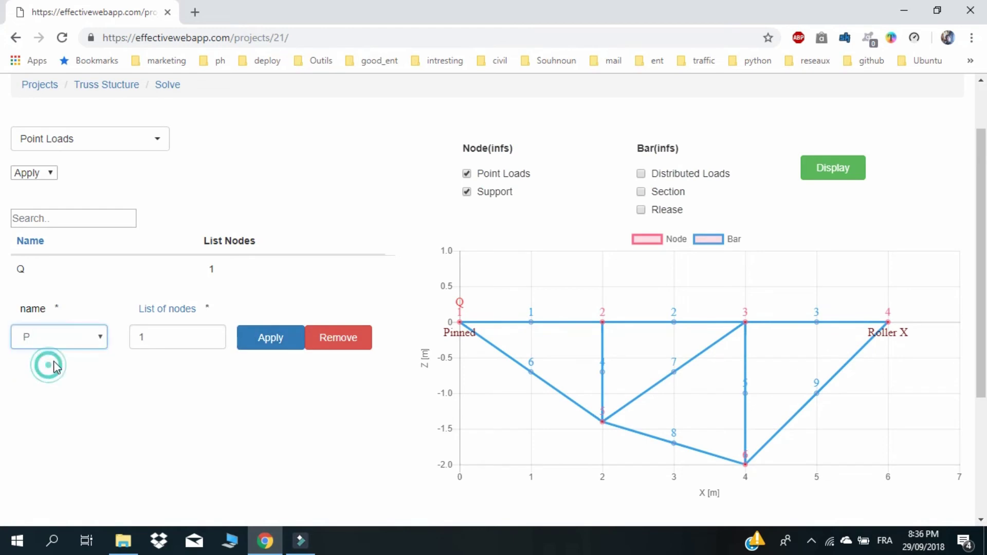
pyautogui.doubleClick(162, 339)
pyautogui.write('2')
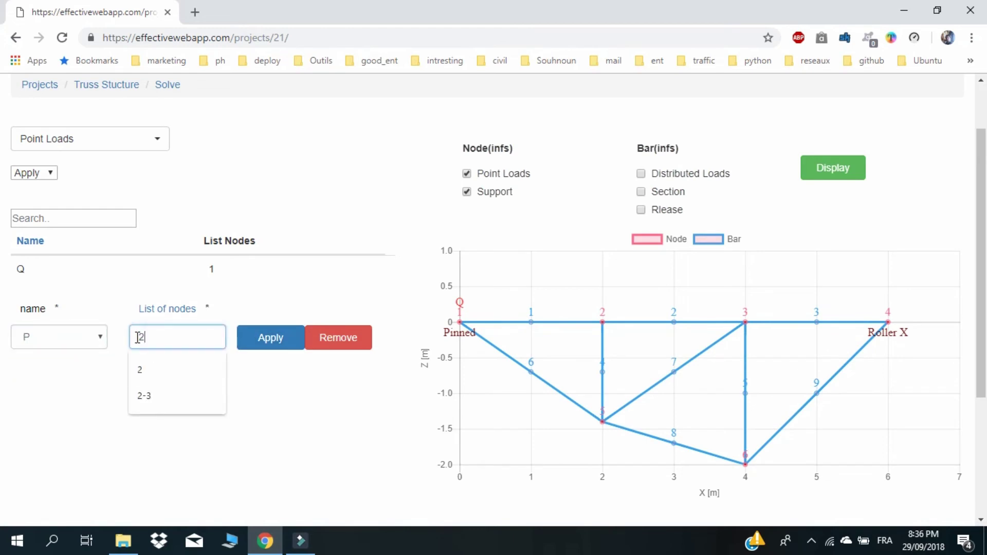
pyautogui.write(',3')
pyautogui.click(263, 340)
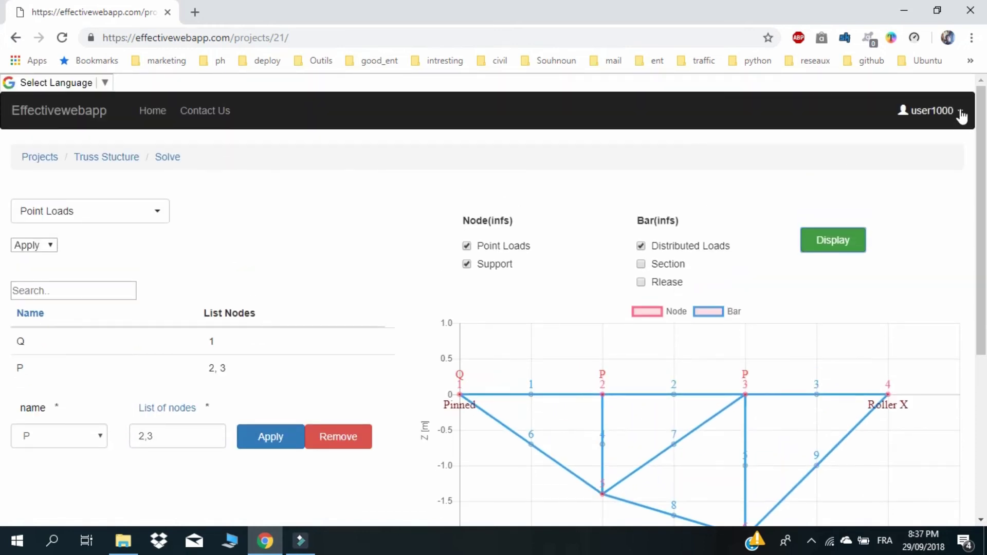
# Solve the truss and check the vertical support reactions at nodes N1 and N4.
pyautogui.click(168, 158)
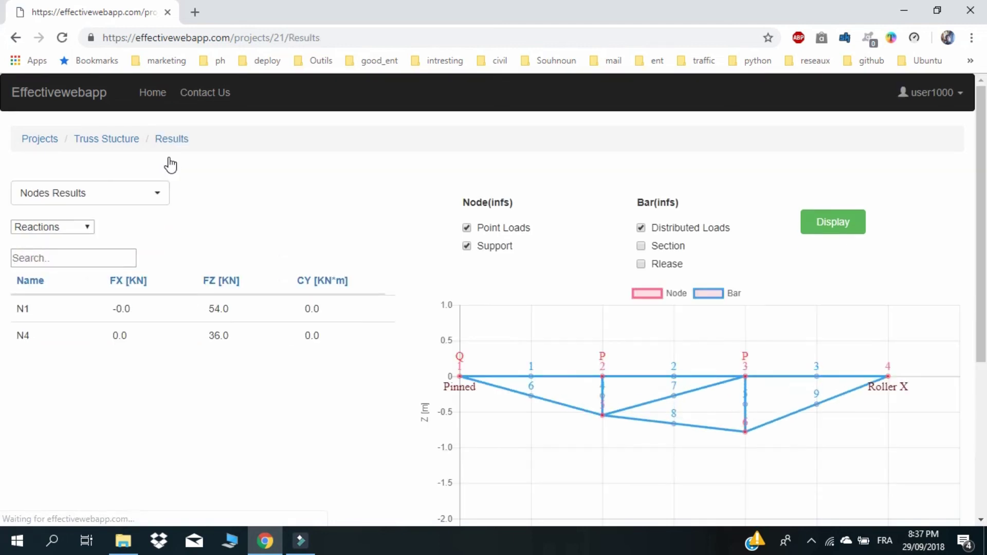
pyautogui.scroll(-1, 196, 295)
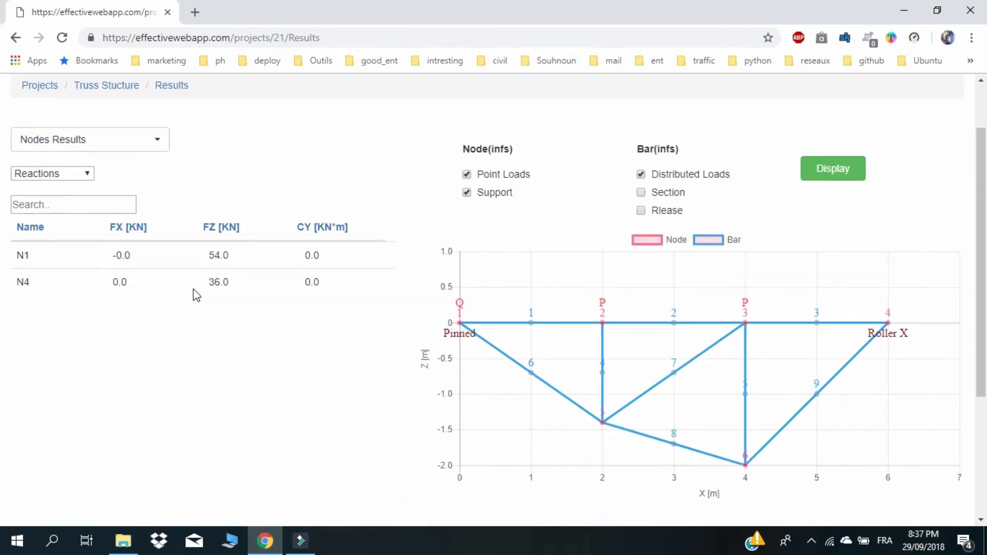
pyautogui.moveTo(209, 262); pyautogui.dragTo(229, 285)
pyautogui.click(228, 318)
# Show the node displacements, filter them for N5, N6 and N4, and clear the filter.
pyautogui.click(55, 171)
pyautogui.click(57, 200)
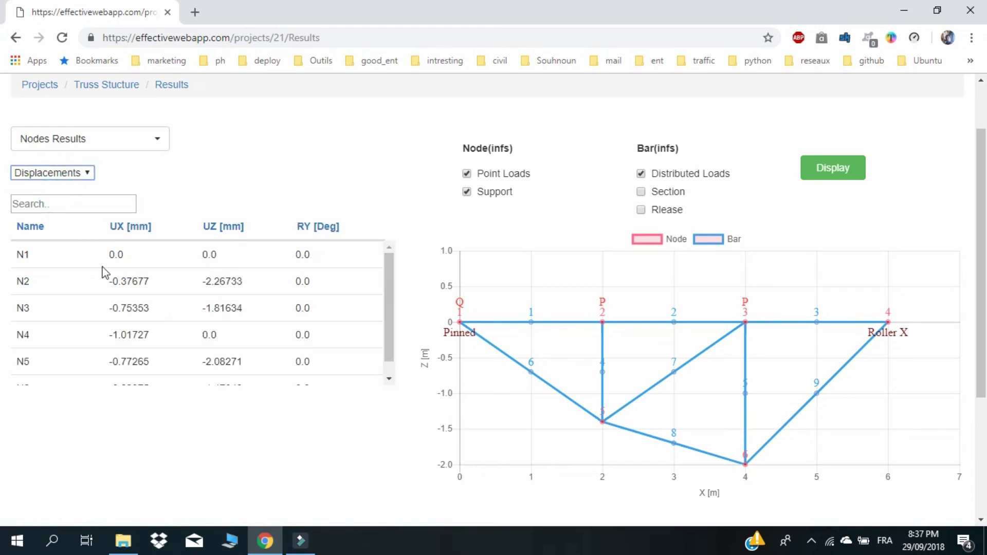
pyautogui.click(29, 204)
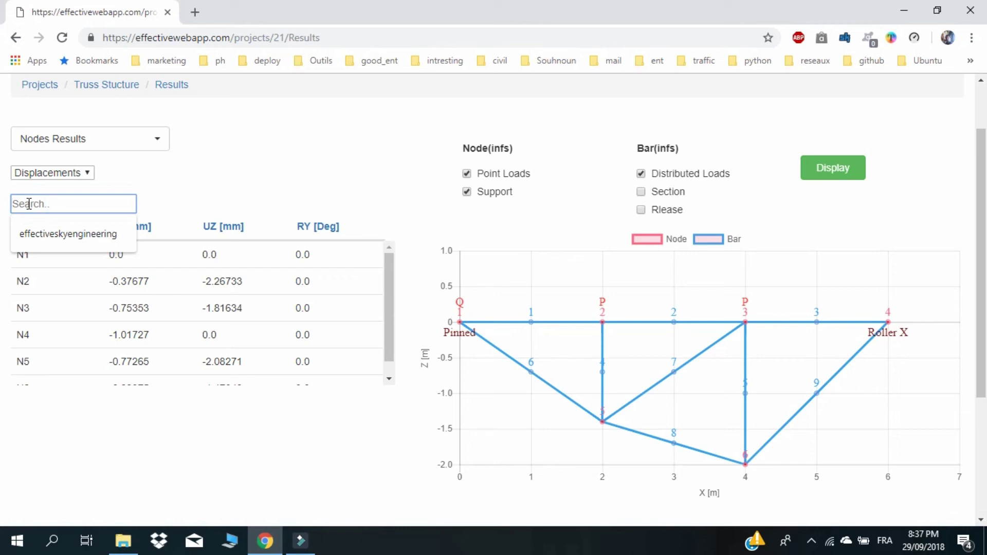
pyautogui.write('N5')
pyautogui.press('BackSpace')
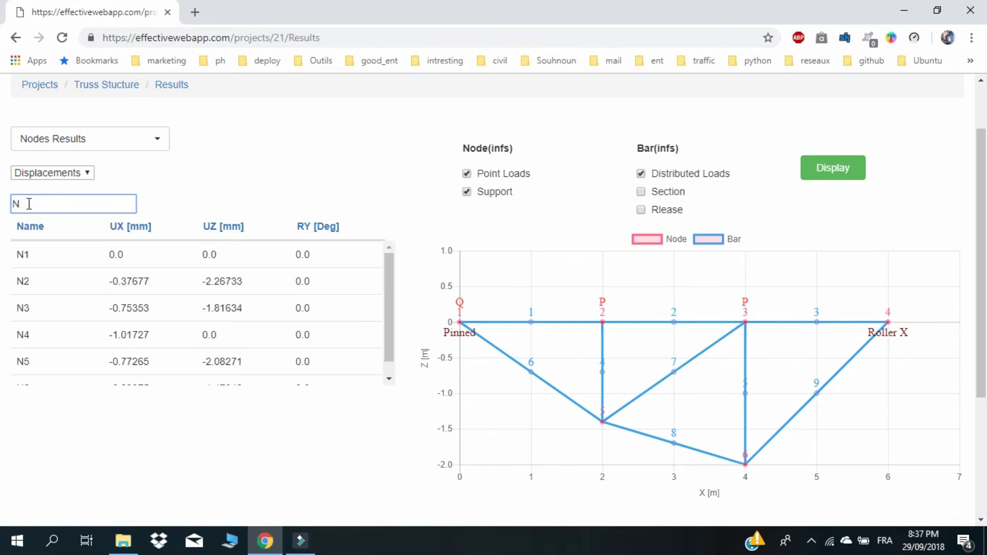
pyautogui.write('6')
pyautogui.write('4')
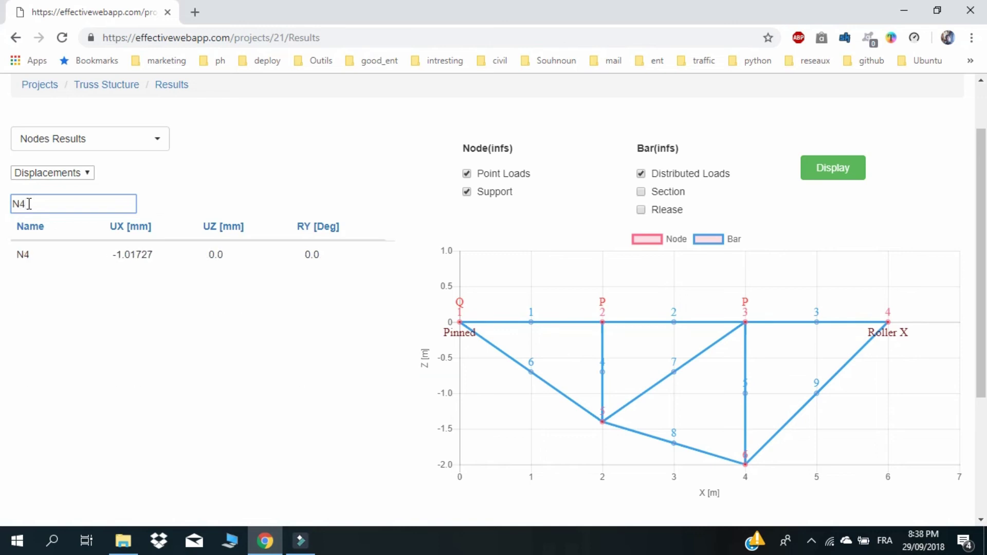
pyautogui.press('BackSpace')
pyautogui.press('BackSpace')
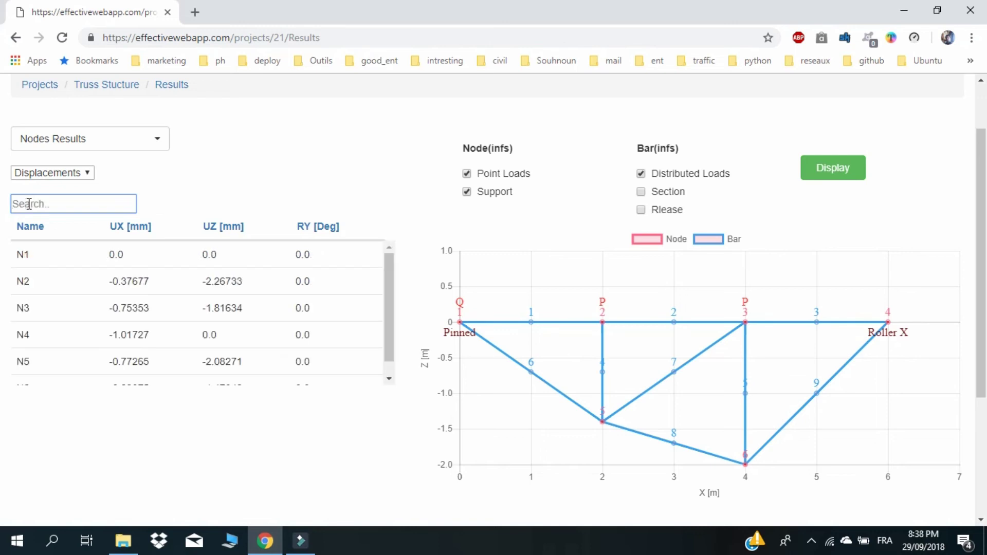
# Review the bar results as local forces, global forces, local displacements and global displacements.
pyautogui.click(44, 139)
pyautogui.click(61, 202)
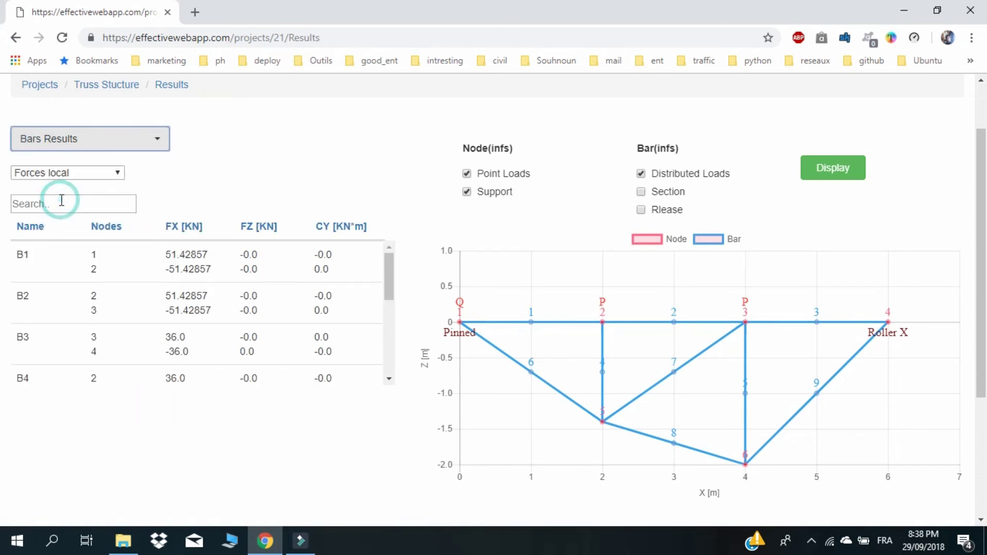
pyautogui.click(61, 175)
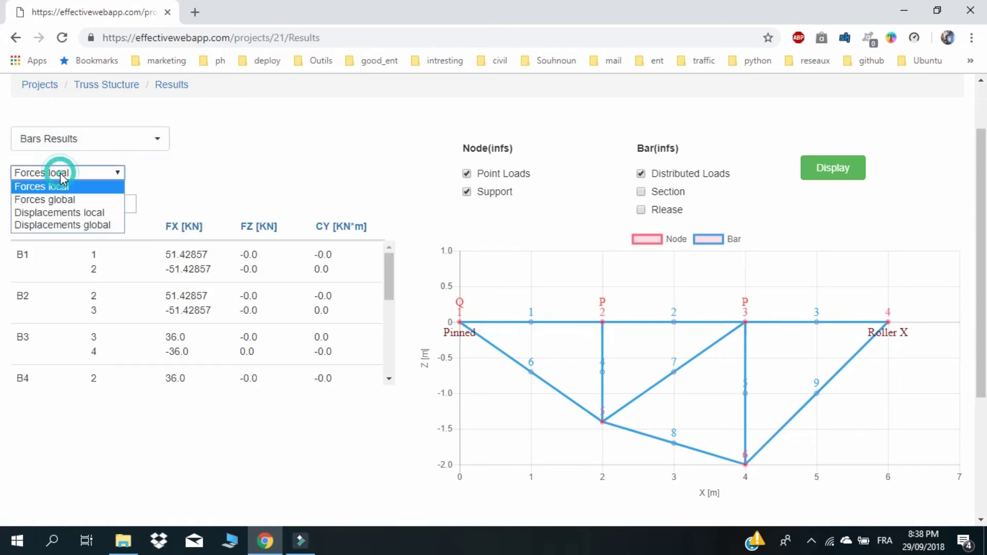
pyautogui.click(61, 199)
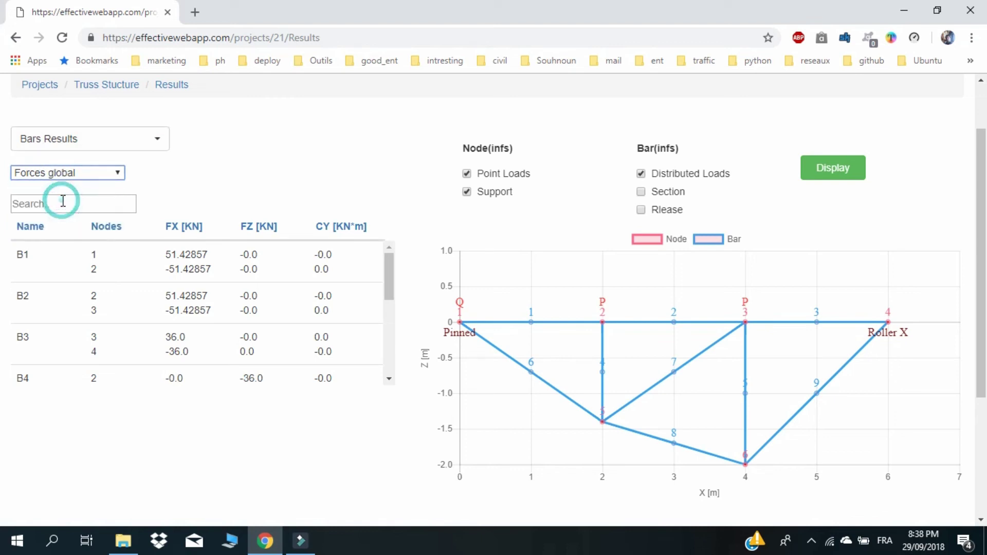
pyautogui.click(61, 175)
pyautogui.click(64, 210)
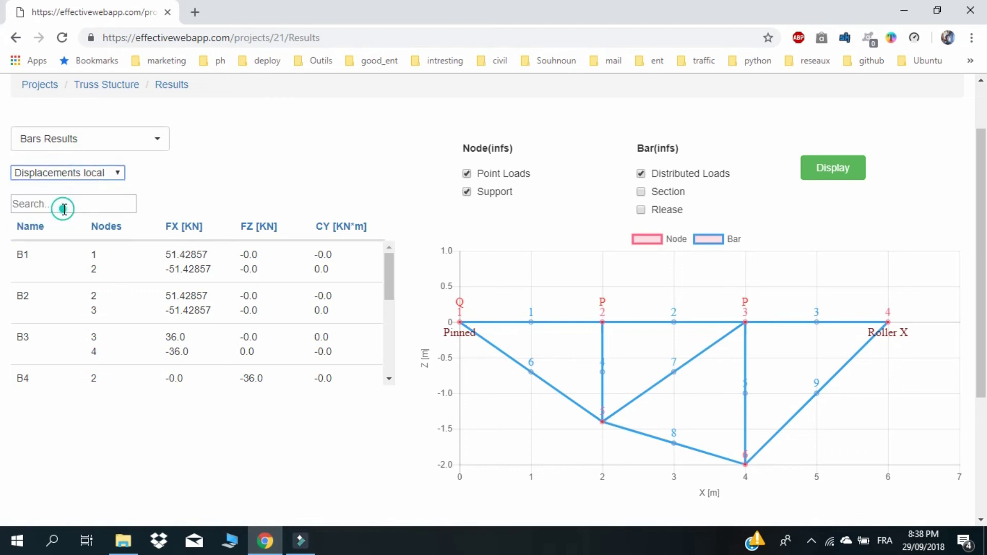
pyautogui.click(70, 176)
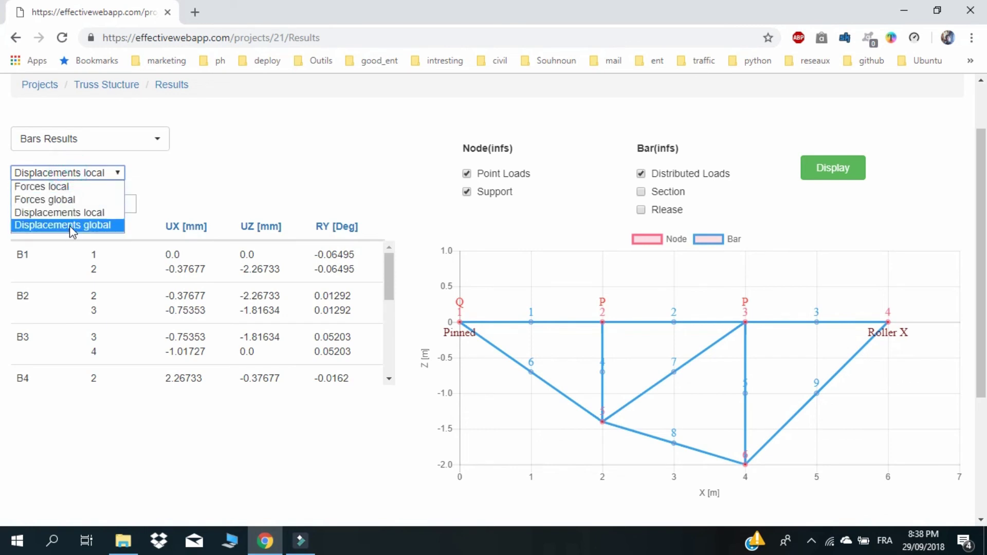
pyautogui.click(69, 223)
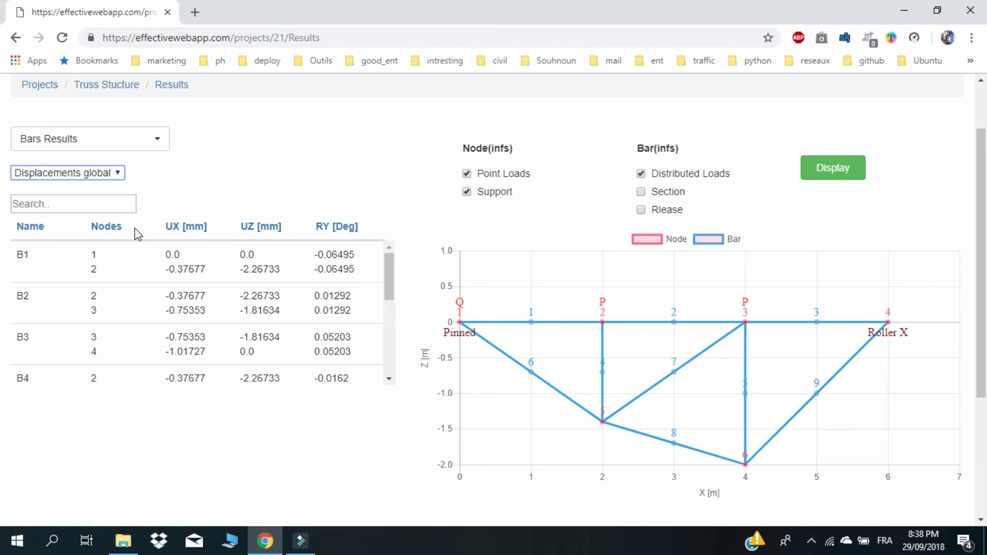
# Open the detailed analysis of bar 1 and go through its diagrams, ending with the UX displacement.
pyautogui.click(77, 140)
pyautogui.click(76, 220)
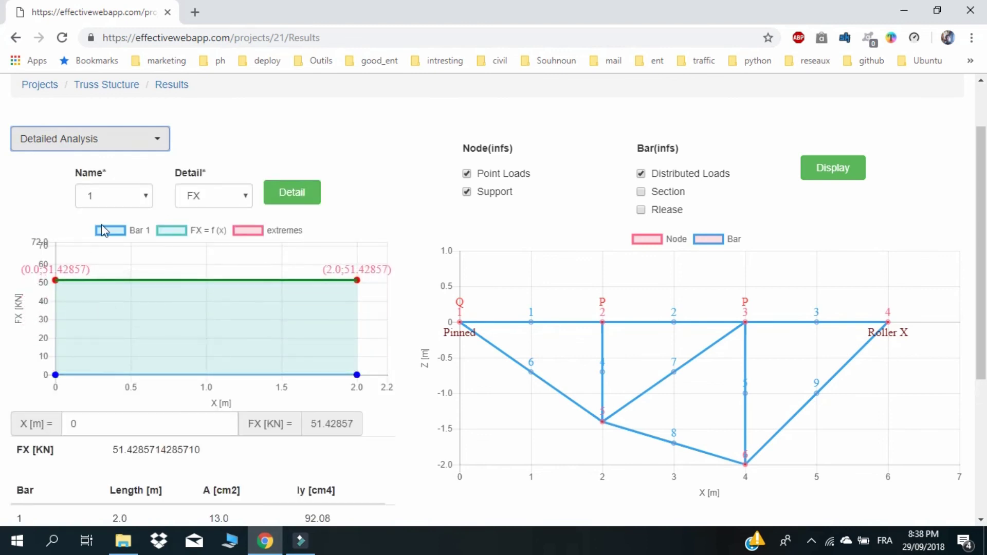
pyautogui.click(224, 196)
pyautogui.click(222, 239)
pyautogui.click(288, 193)
pyautogui.click(224, 196)
pyautogui.click(223, 251)
pyautogui.click(286, 202)
pyautogui.click(202, 202)
pyautogui.click(216, 279)
pyautogui.click(289, 194)
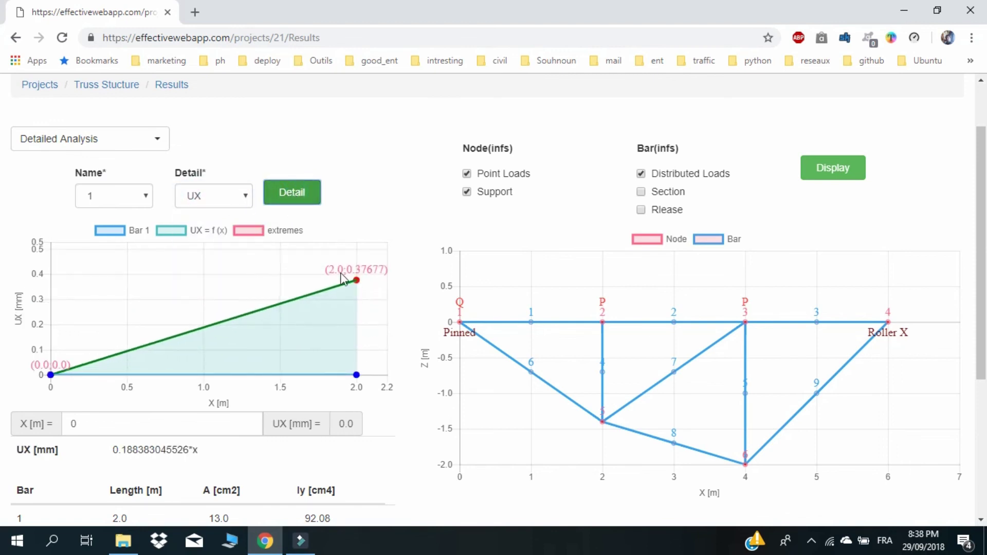
# Evaluate bar 1's UX displacement at X = 1 m and at X = 2 m.
pyautogui.moveTo(362, 285)
pyautogui.click(85, 426)
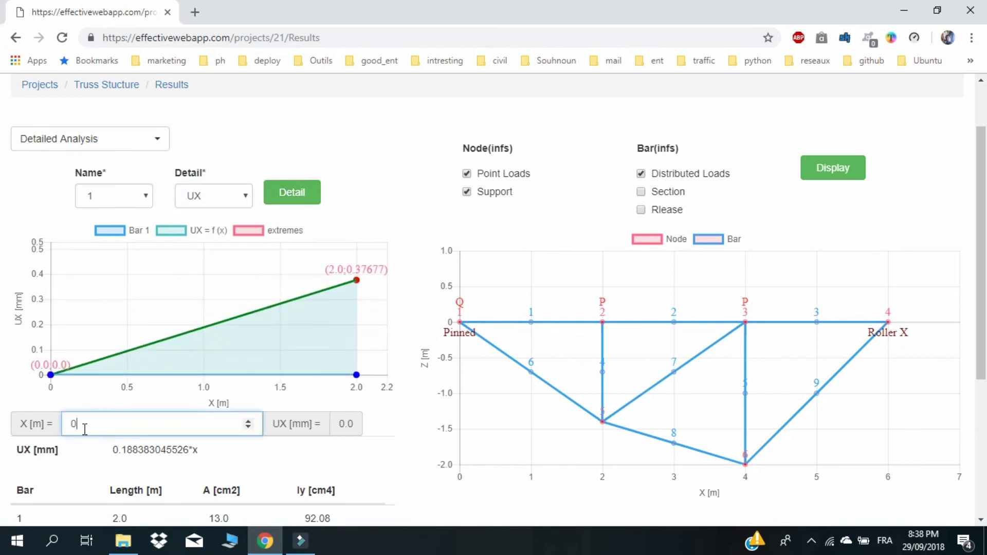
pyautogui.press('BackSpace')
pyautogui.write('1')
pyautogui.moveTo(101, 420); pyautogui.dragTo(69, 422)
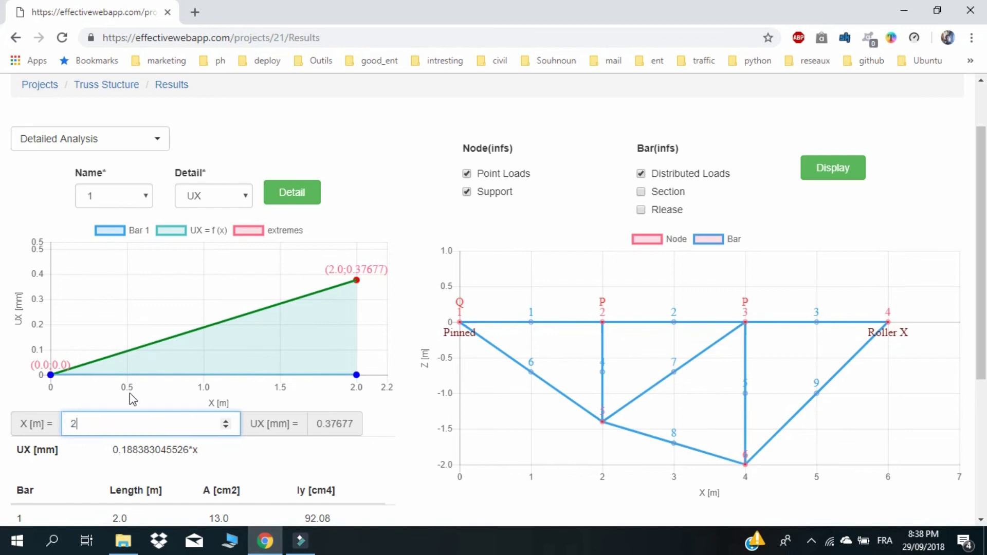
# Examine bar 1's UX equation along with its length, section area and moment of inertia.
pyautogui.scroll(-3, 130, 393)
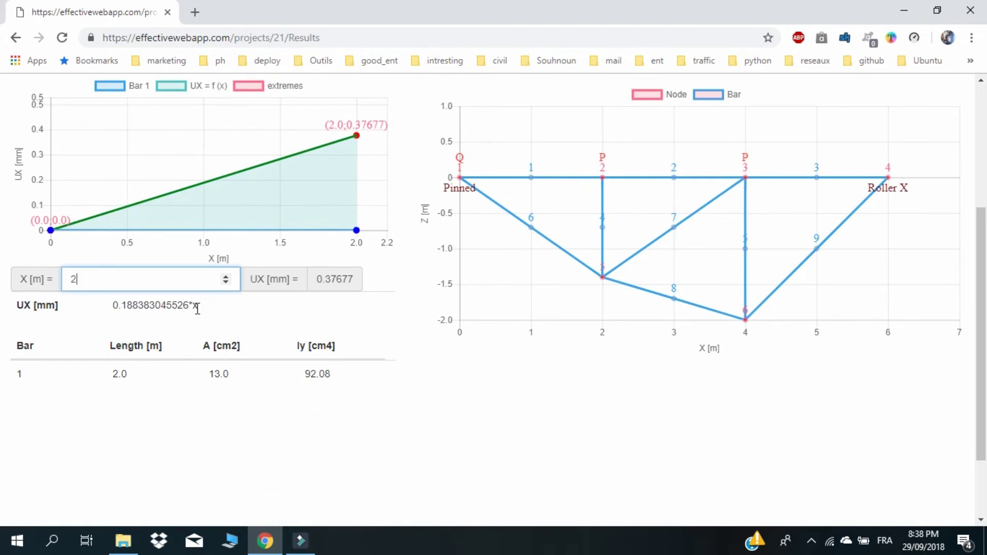
pyautogui.moveTo(200, 305); pyautogui.dragTo(117, 308)
pyautogui.doubleClick(120, 374)
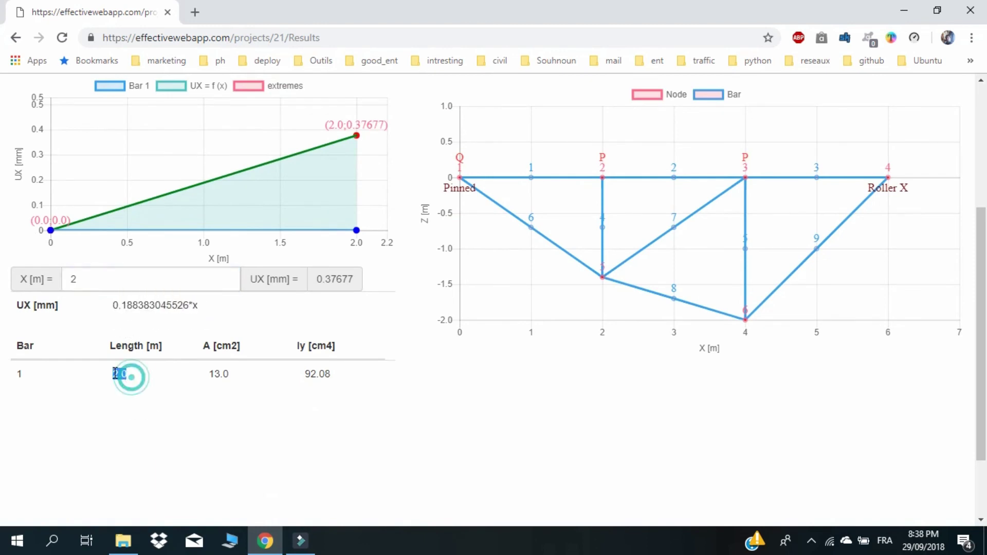
pyautogui.doubleClick(221, 375)
pyautogui.doubleClick(323, 375)
pyautogui.click(279, 393)
# Show the UX displacement diagram of bar 9 in the detailed analysis.
pyautogui.scroll(2, 280, 406)
pyautogui.scroll(2, 279, 406)
pyautogui.click(113, 195)
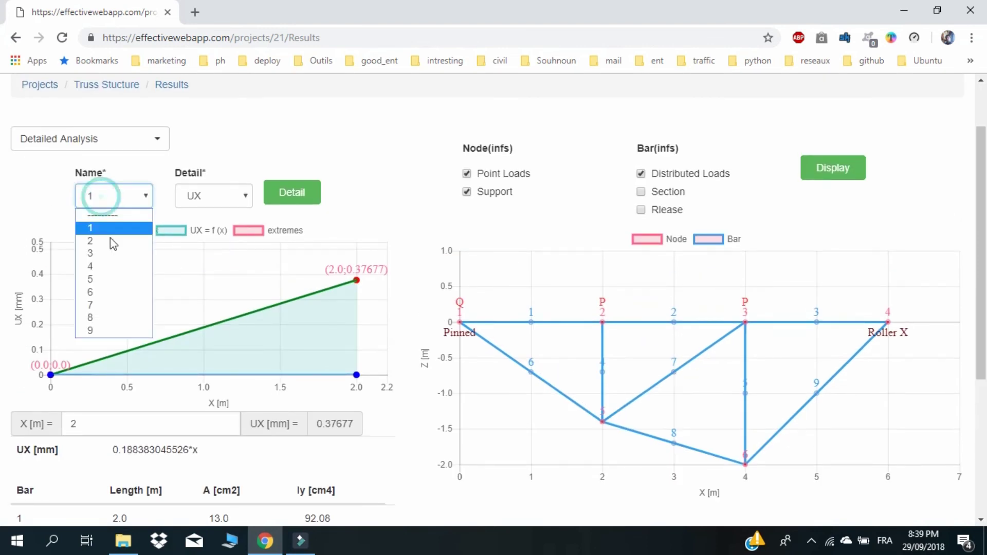
pyautogui.click(103, 330)
pyautogui.click(288, 194)
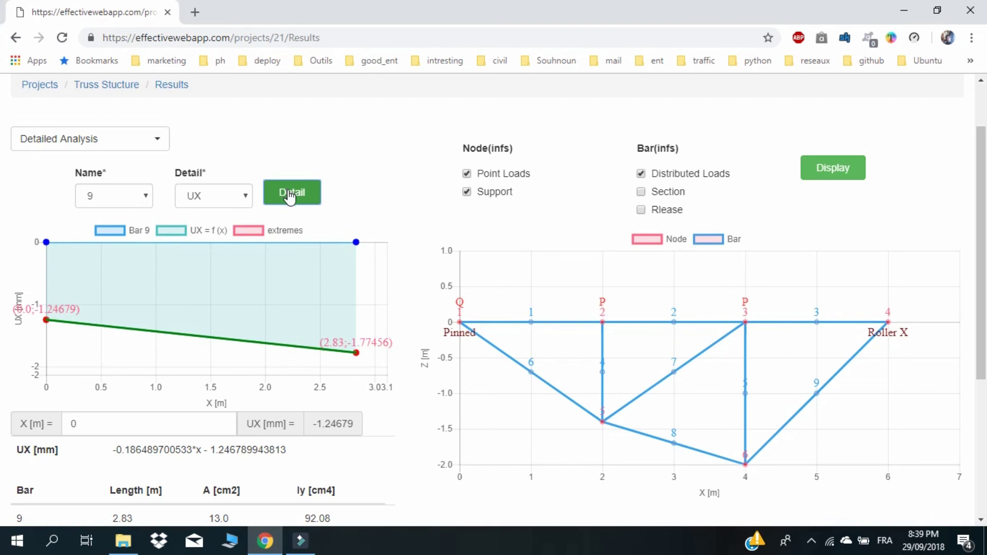
# Examine bar 9's UX displacement equation and evaluate the displacement at X = 1.5 m.
pyautogui.moveTo(113, 449); pyautogui.dragTo(312, 458)
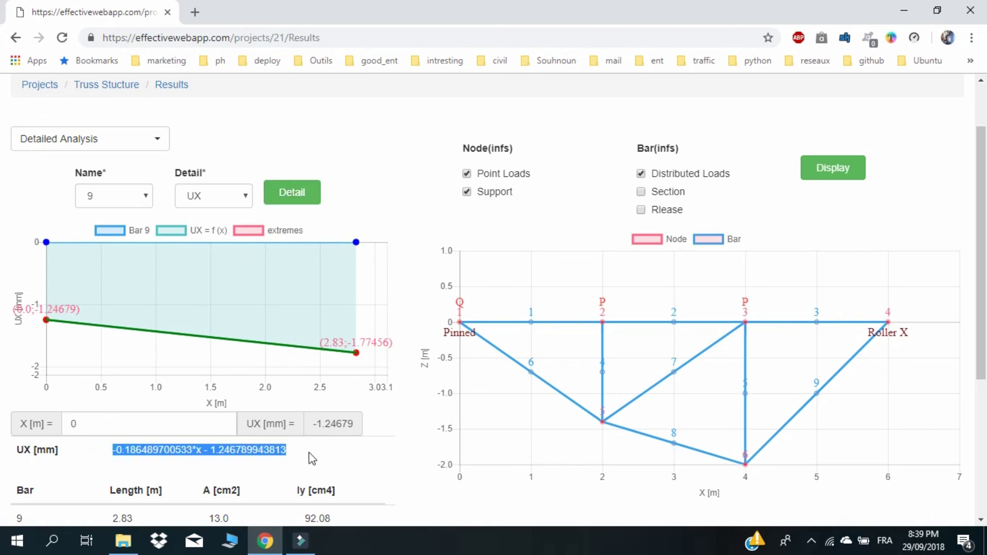
pyautogui.click(210, 337)
pyautogui.scroll(2, 154, 309)
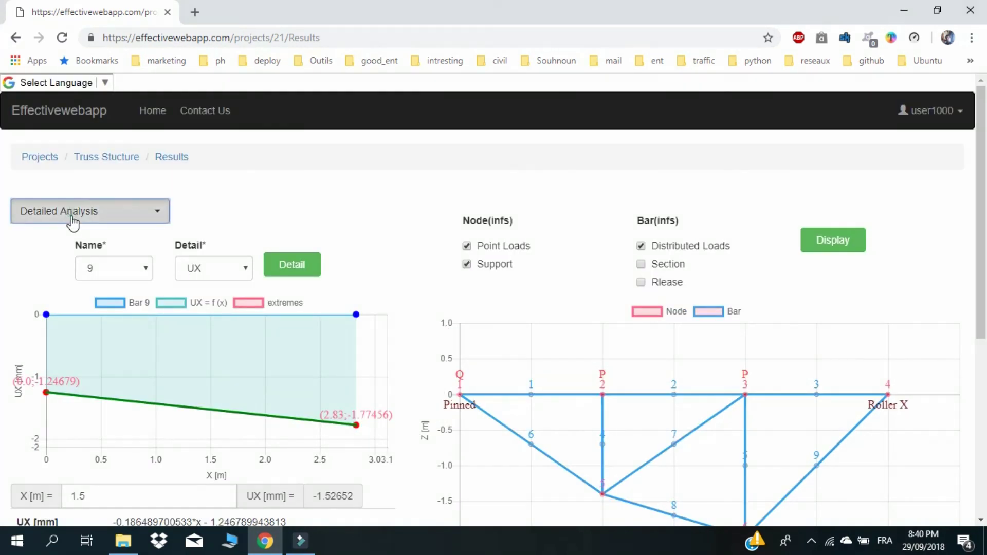
# Review the project's materials and its sections, including the dimensions of the Rectangular_Hollow section.
pyautogui.click(73, 223)
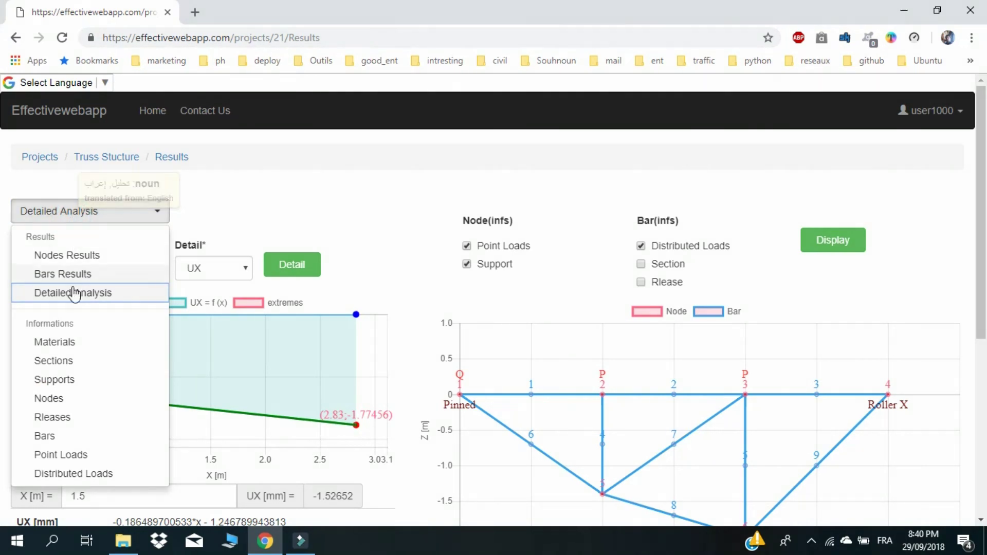
pyautogui.click(56, 343)
pyautogui.click(54, 214)
pyautogui.click(59, 360)
pyautogui.click(40, 245)
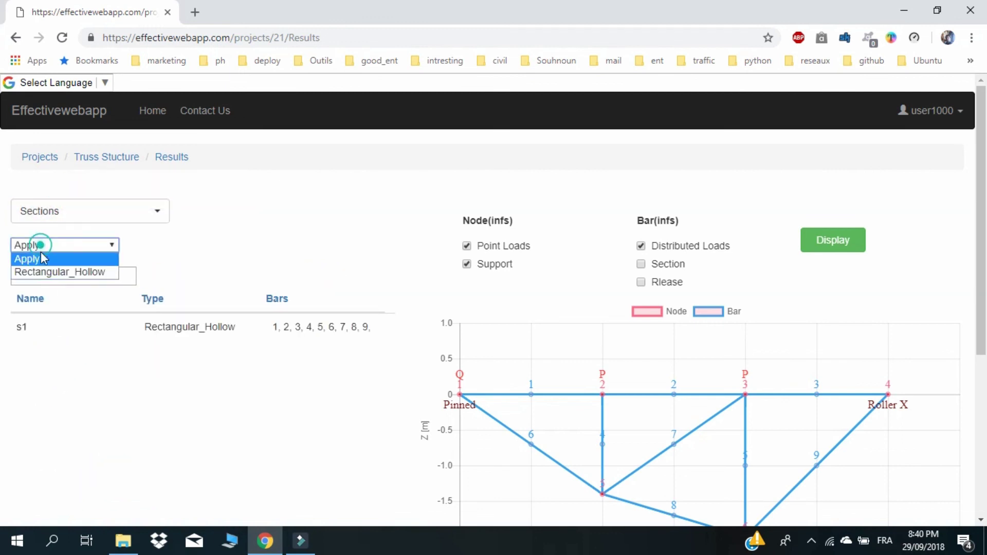
pyautogui.click(41, 267)
# Review the supports assigned to the nodes and the definition of each support type.
pyautogui.click(61, 210)
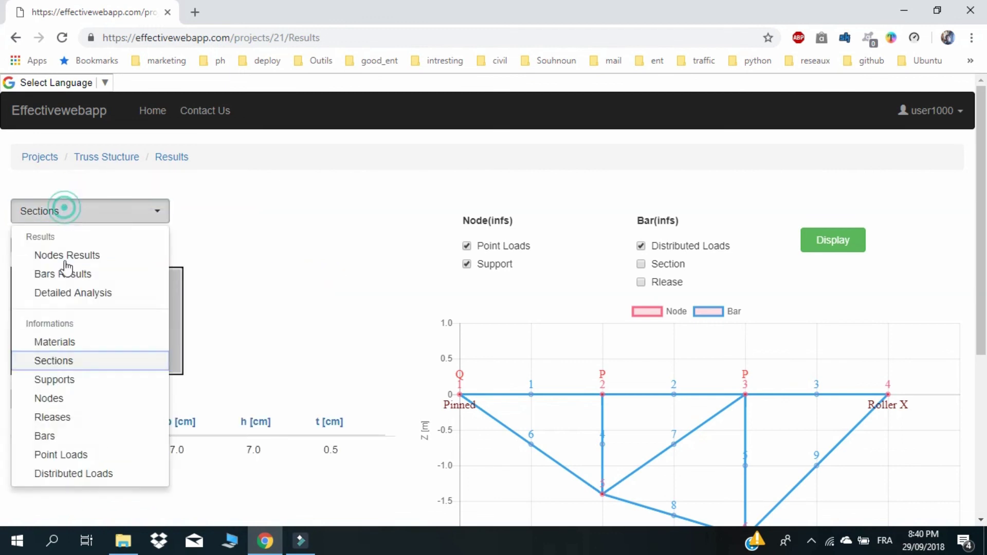
pyautogui.click(60, 378)
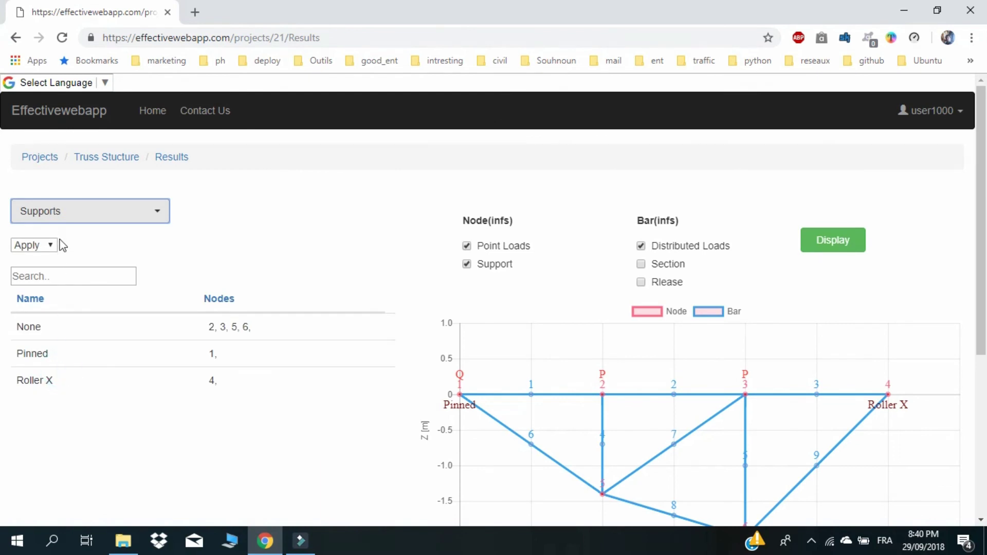
pyautogui.click(35, 246)
pyautogui.click(31, 273)
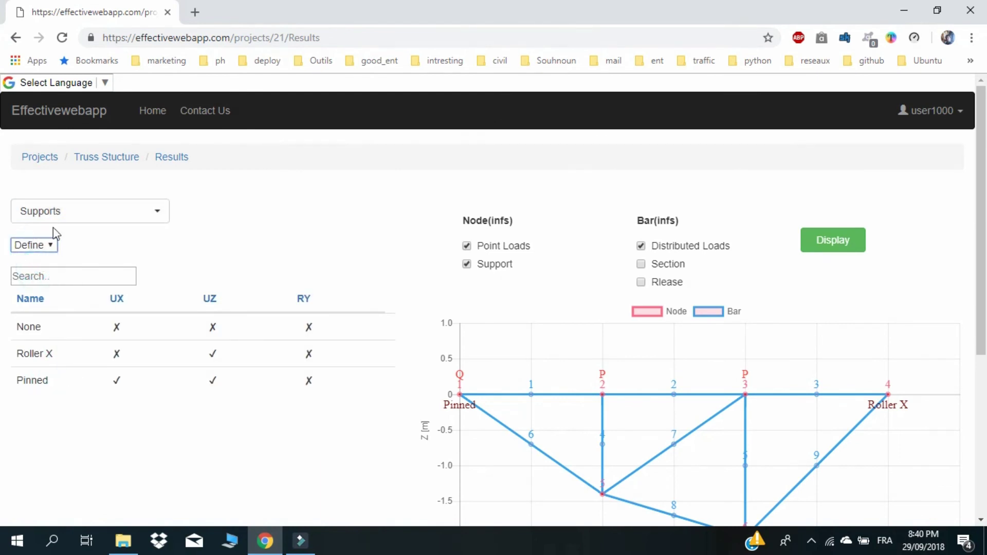
# Review the node list, and the bar releases both as applied and as defined.
pyautogui.click(60, 211)
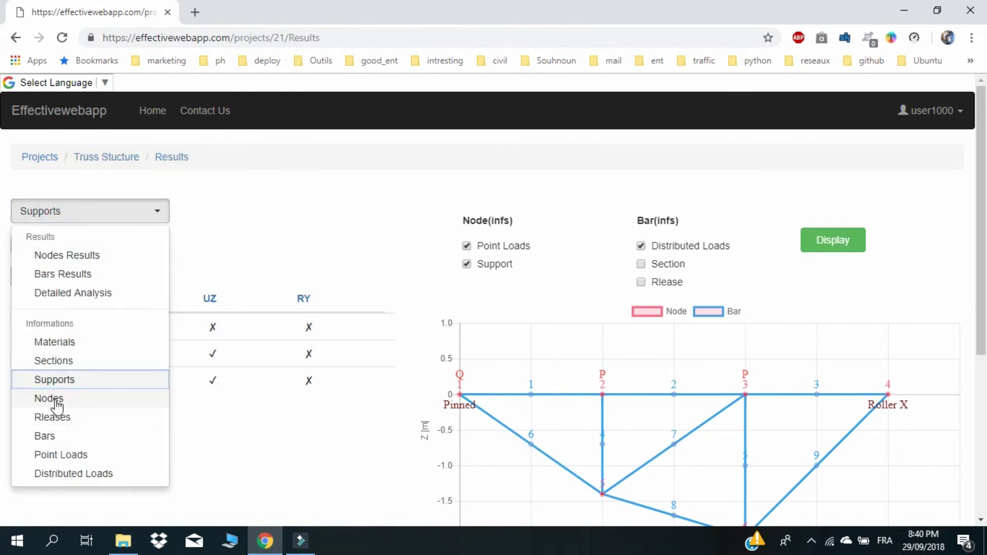
pyautogui.click(56, 400)
pyautogui.click(55, 219)
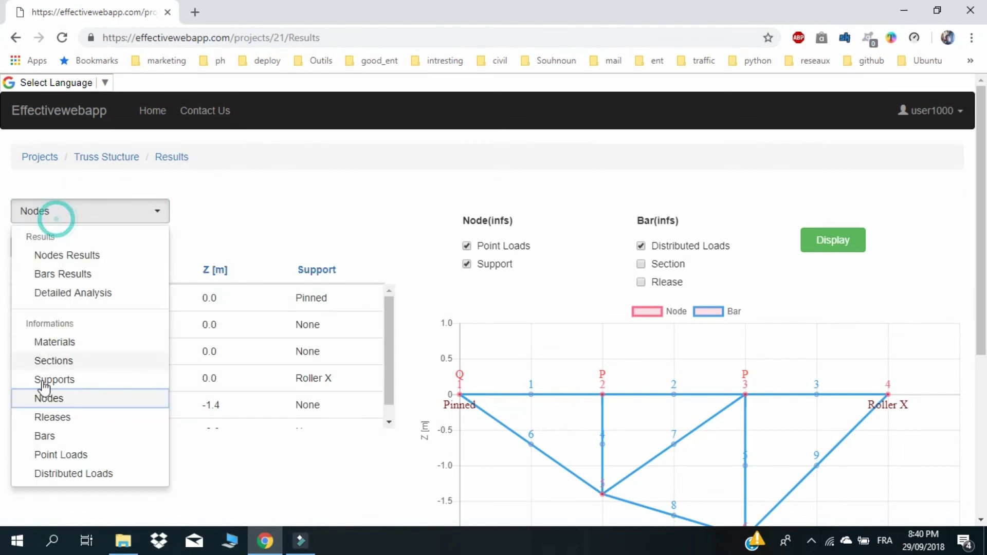
pyautogui.click(47, 417)
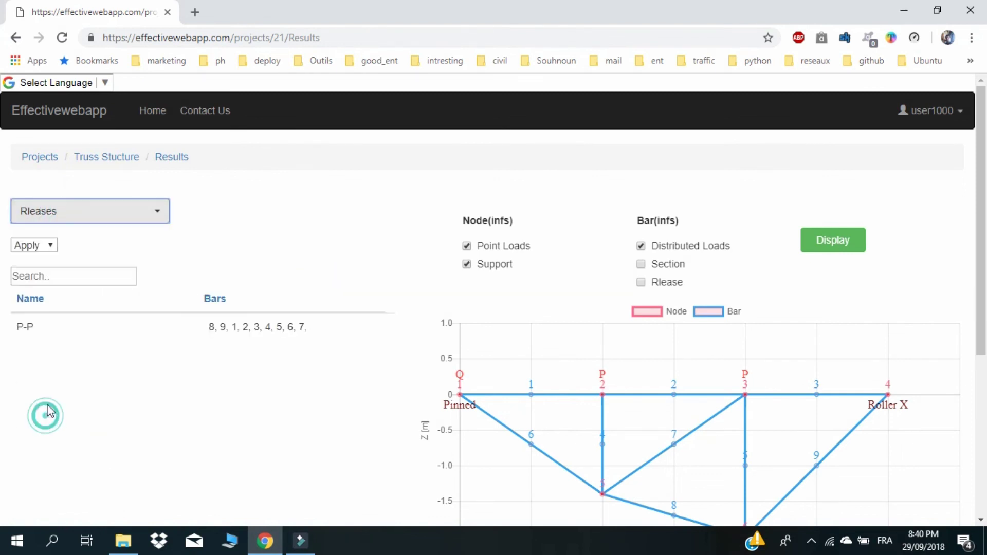
pyautogui.click(44, 250)
pyautogui.click(35, 270)
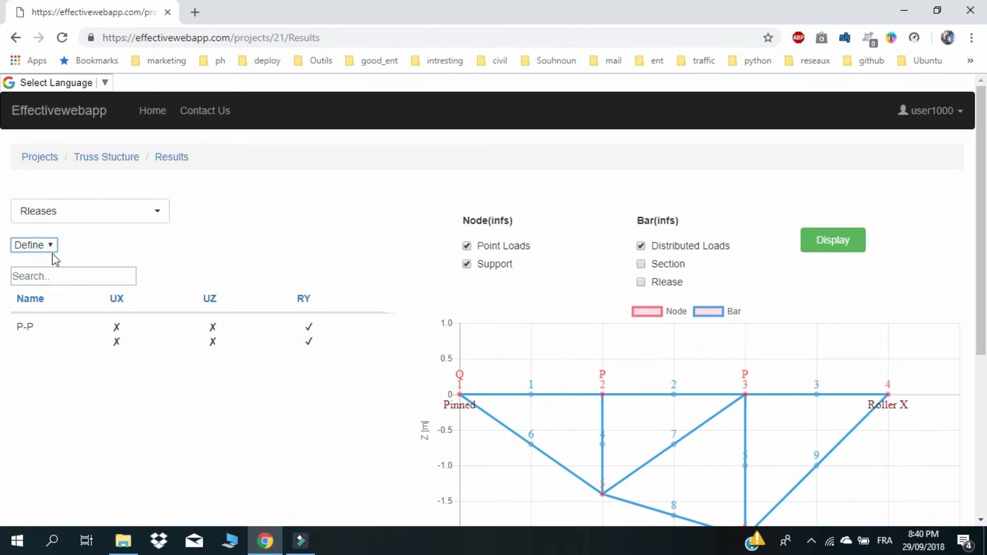
# Review the bar list down to the last bar, with end nodes, sections and releases.
pyautogui.click(61, 216)
pyautogui.click(59, 437)
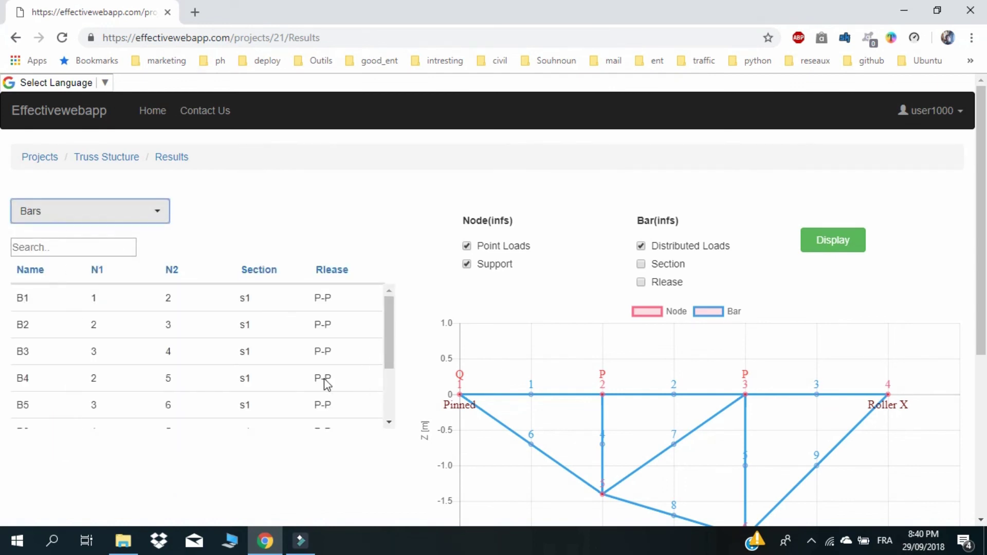
pyautogui.scroll(-2, 273, 378)
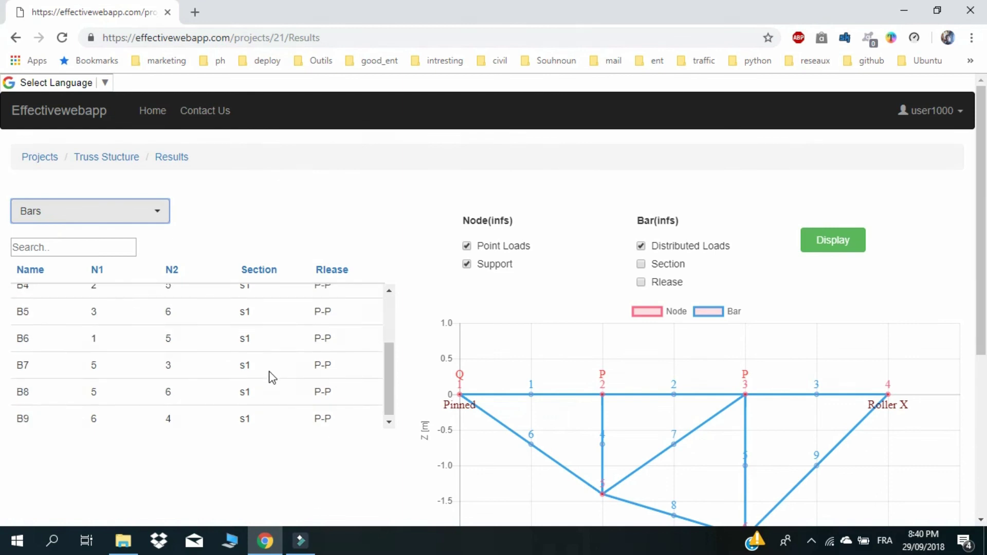
# Review the point loads by the nodes they are applied to and by their defined force components.
pyautogui.click(57, 208)
pyautogui.click(55, 455)
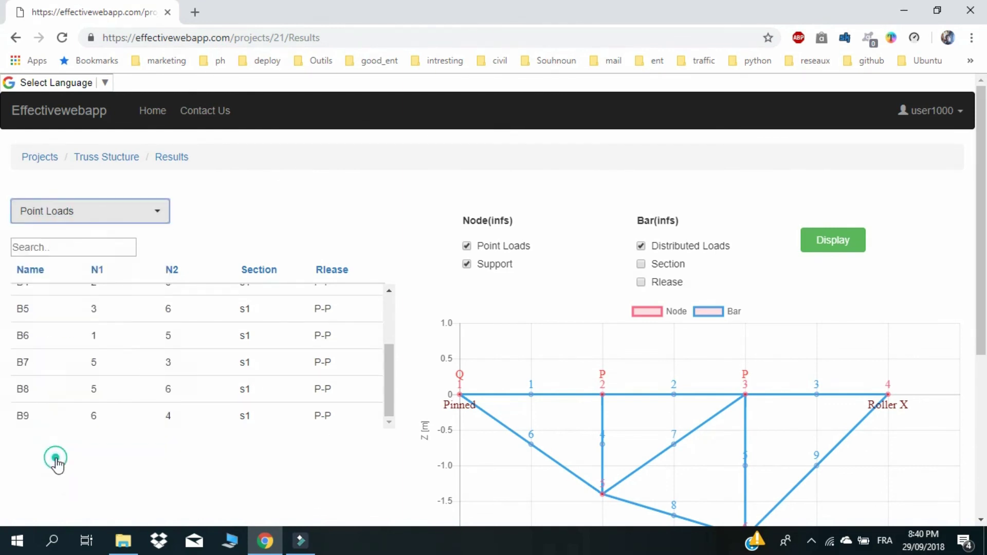
pyautogui.click(34, 247)
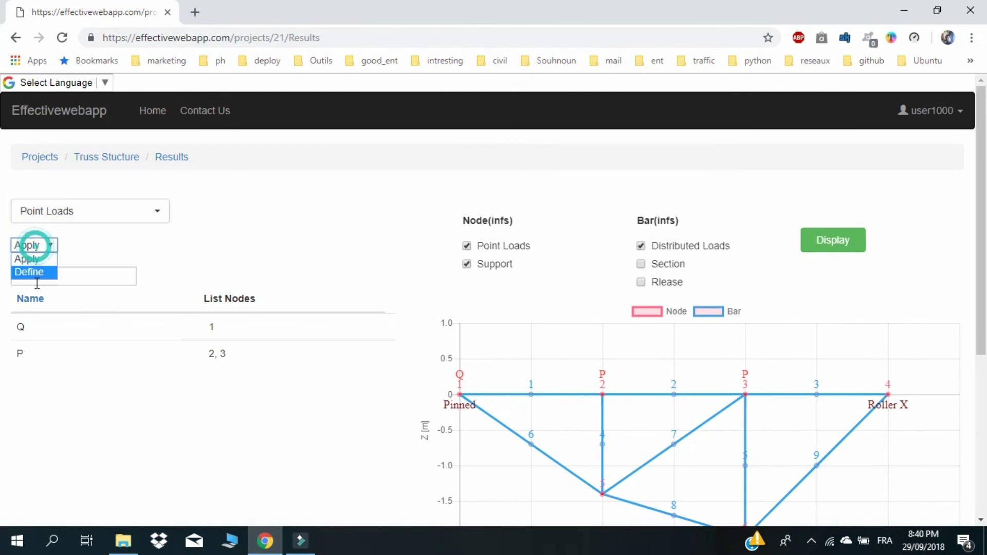
pyautogui.click(35, 271)
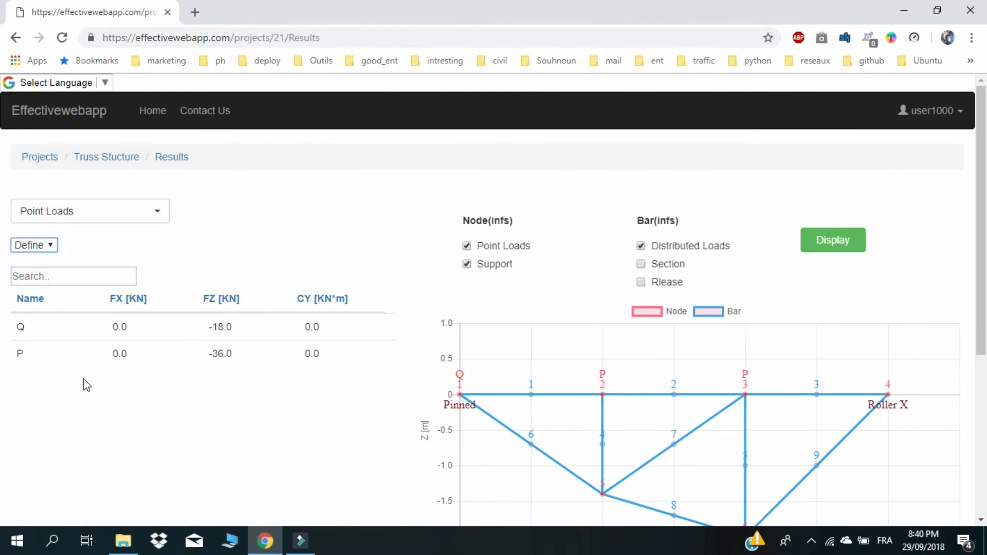
pyautogui.scroll(-1, 83, 379)
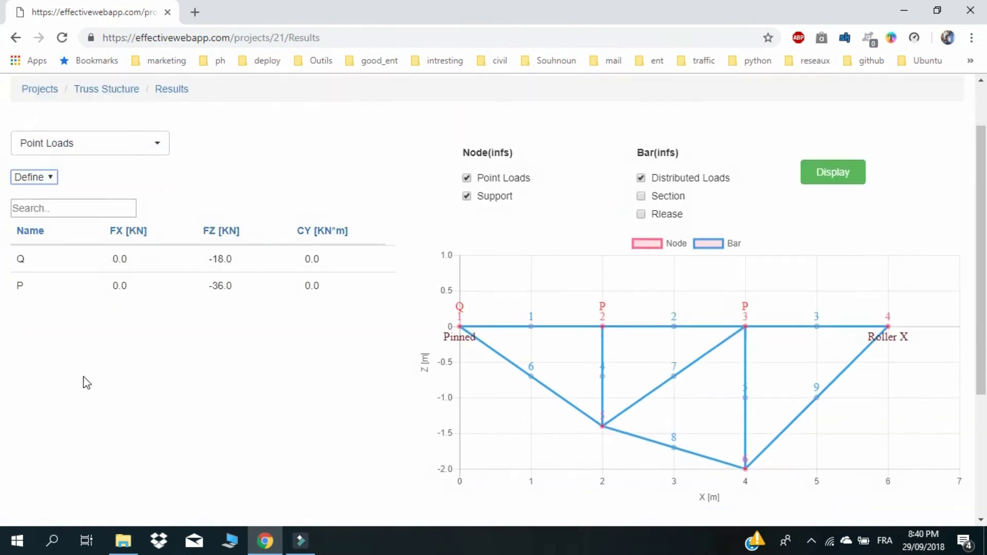
pyautogui.click(84, 148)
pyautogui.click(84, 142)
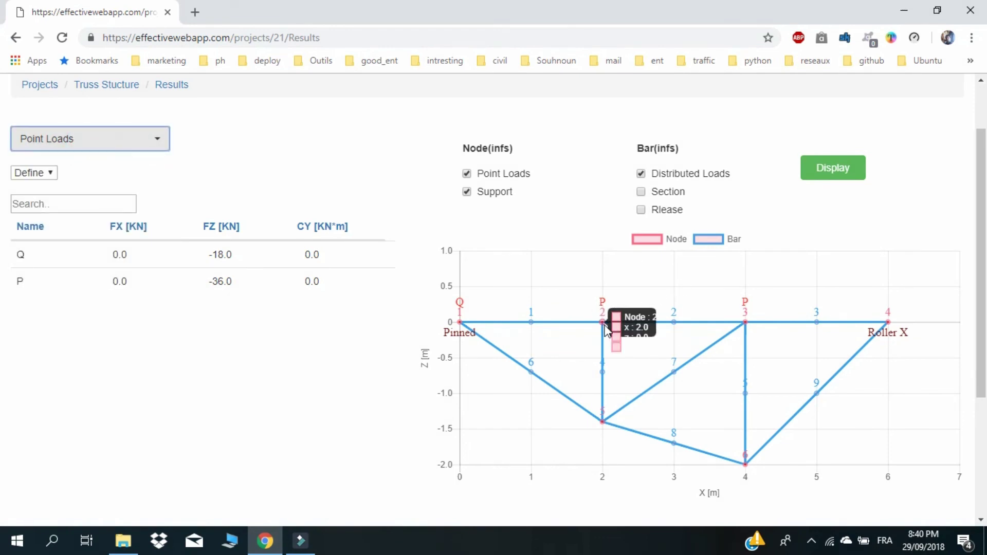
# Inspect the section and release details of bar 2 in the truss diagram.
pyautogui.moveTo(675, 324)
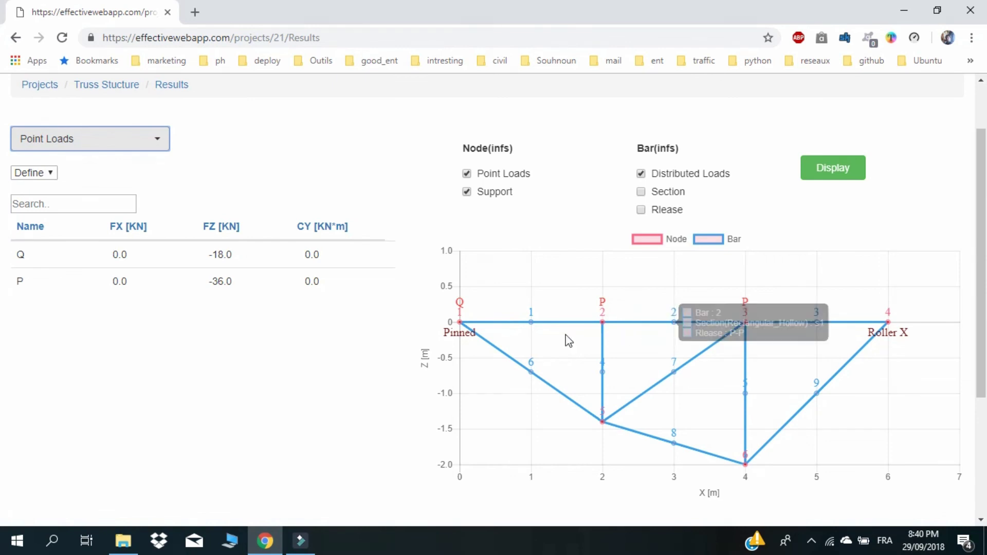
pyautogui.scroll(-1, 338, 373)
pyautogui.scroll(2, 337, 374)
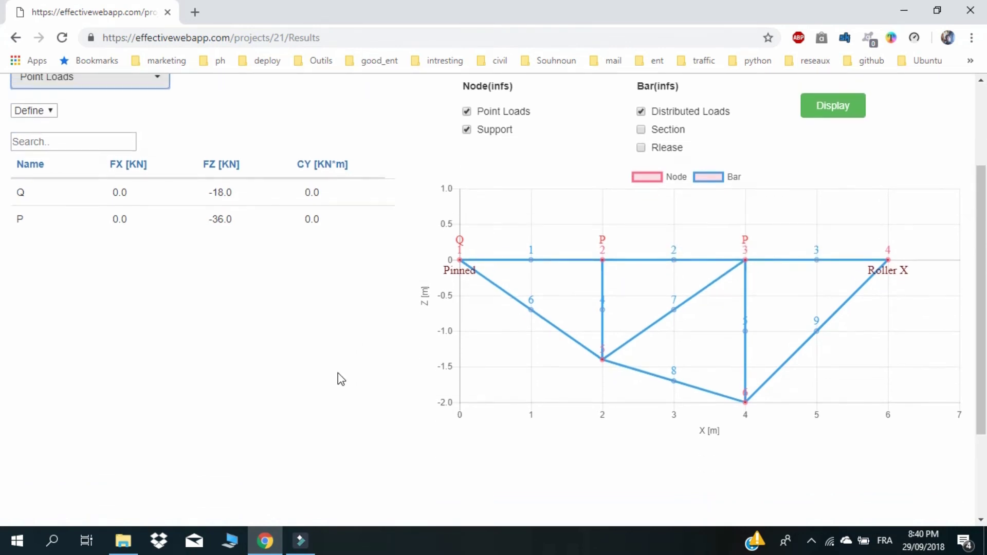